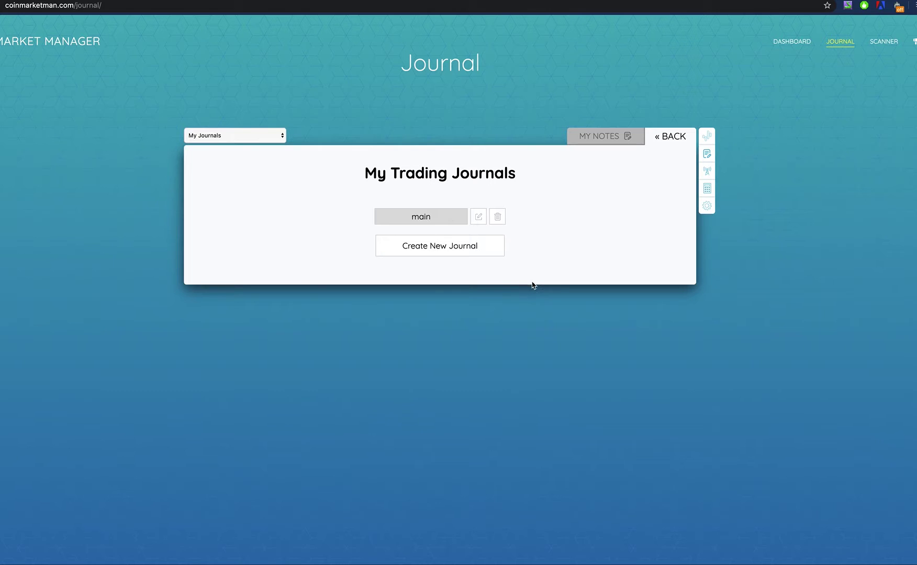
Step: Create a new trading journal named "My New Journal"
{"action": "left_click", "coordinate": [441, 245]}
{"action": "left_click", "coordinate": [439, 249]}
{"action": "left_click", "coordinate": [428, 247]}
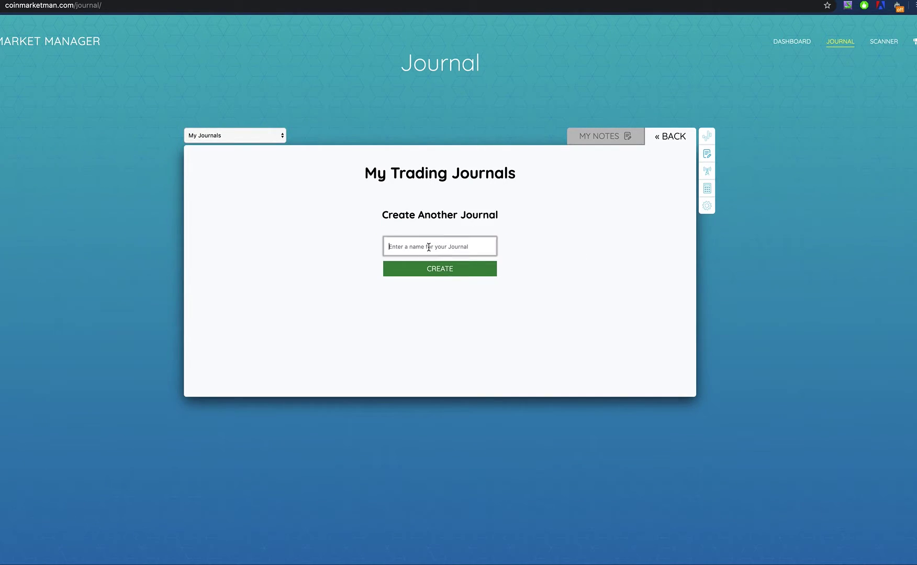
{"action": "type", "text": "My New Journal"}
{"action": "left_click", "coordinate": [441, 274]}
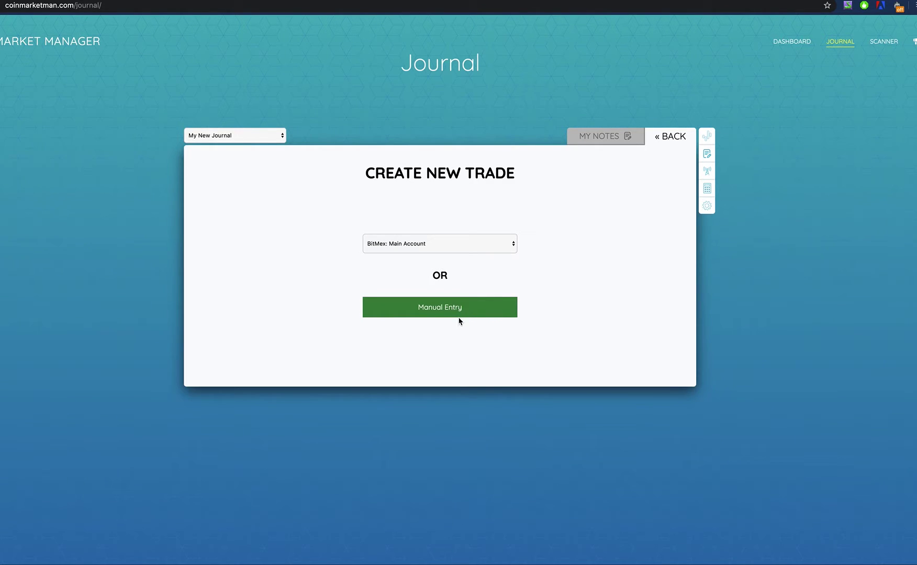
Step: Look through the importable trades of the BitMex Affiliate Account for the new trade
{"action": "left_click", "coordinate": [442, 244]}
{"action": "left_click", "coordinate": [542, 326]}
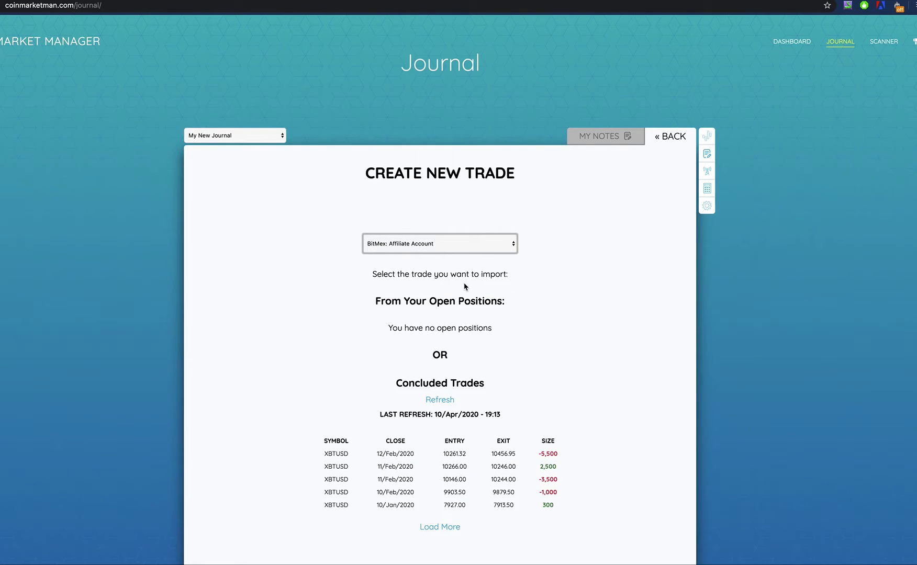
{"action": "scroll", "coordinate": [555, 278], "scroll_direction": "down", "scroll_amount": 2}
{"action": "scroll", "coordinate": [555, 276], "scroll_direction": "down", "scroll_amount": 1}
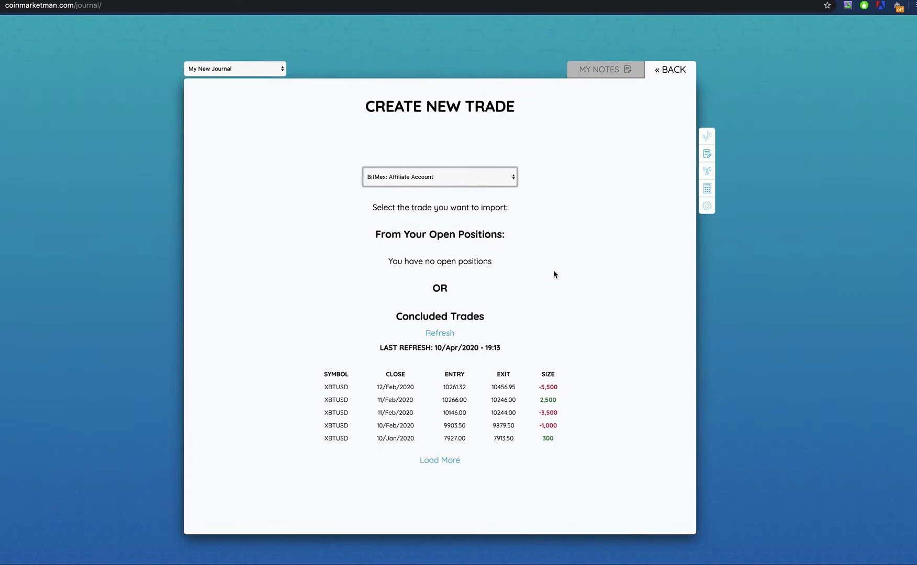
Step: Import the open XBTUSD position from the BitMex Main Account as a new trade
{"action": "left_click", "coordinate": [486, 177]}
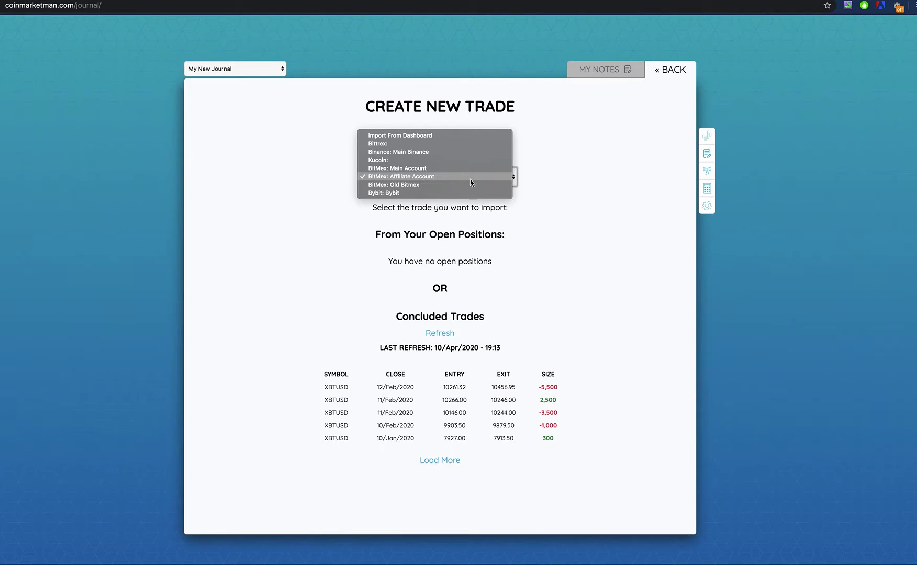
{"action": "left_click", "coordinate": [465, 168]}
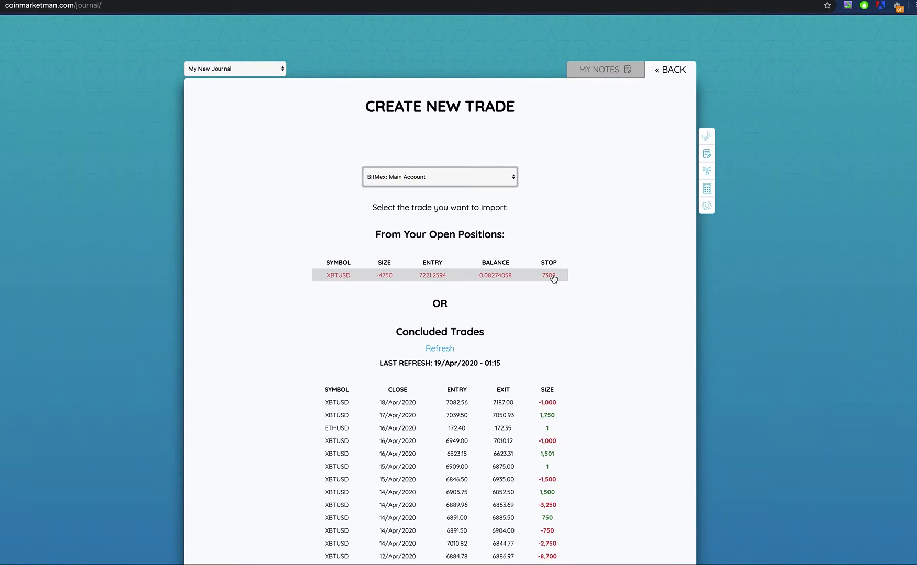
{"action": "left_click", "coordinate": [465, 277]}
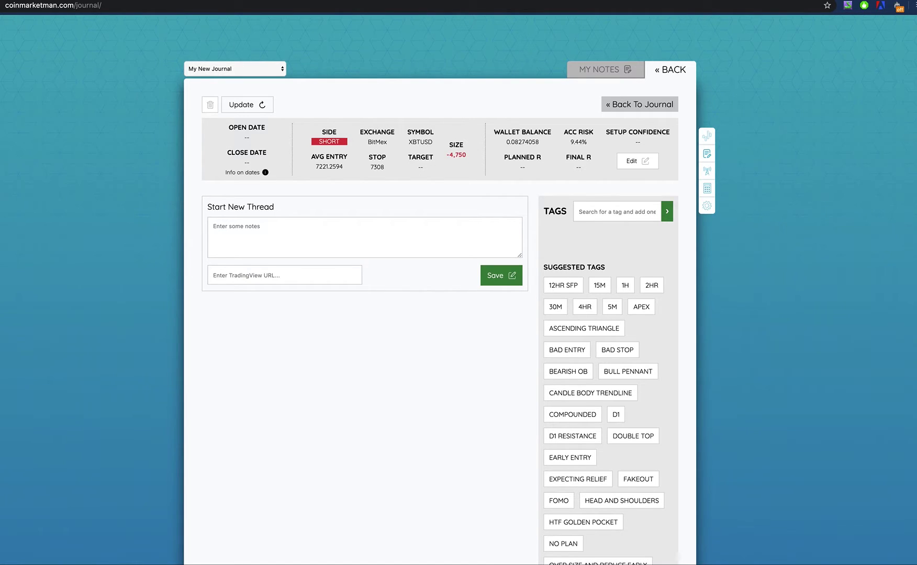
Step: Check the target on the TradingView chart, and save the trade with target 6900 and setup confidence 4
{"action": "left_click", "coordinate": [291, 1]}
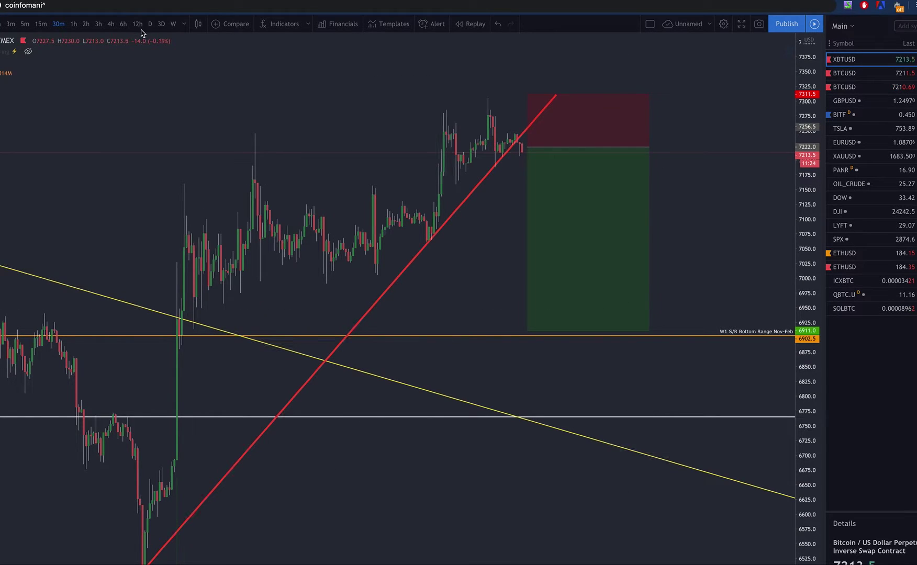
{"action": "key", "text": "ctrl+Tab"}
{"action": "left_click", "coordinate": [637, 161]}
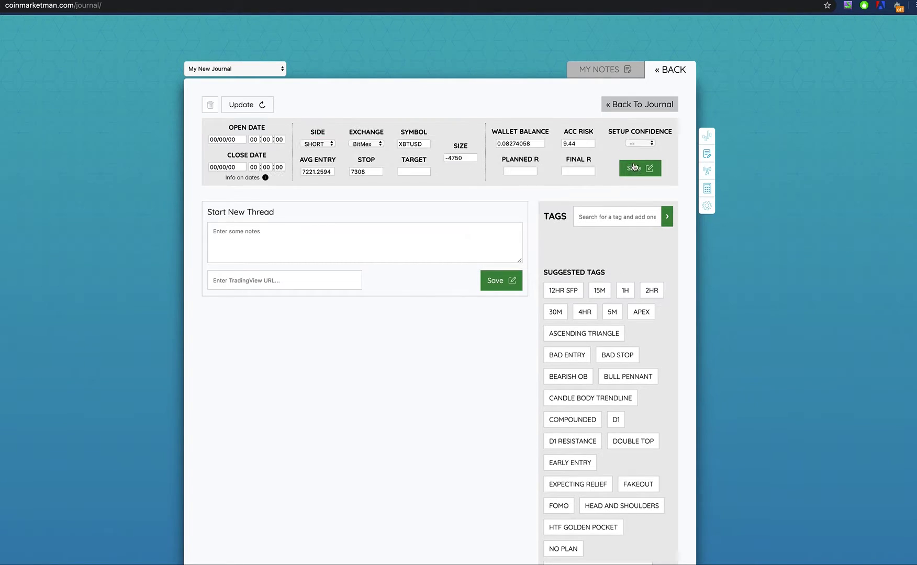
{"action": "left_click", "coordinate": [410, 172]}
{"action": "type", "text": "6900"}
{"action": "left_click", "coordinate": [651, 144]}
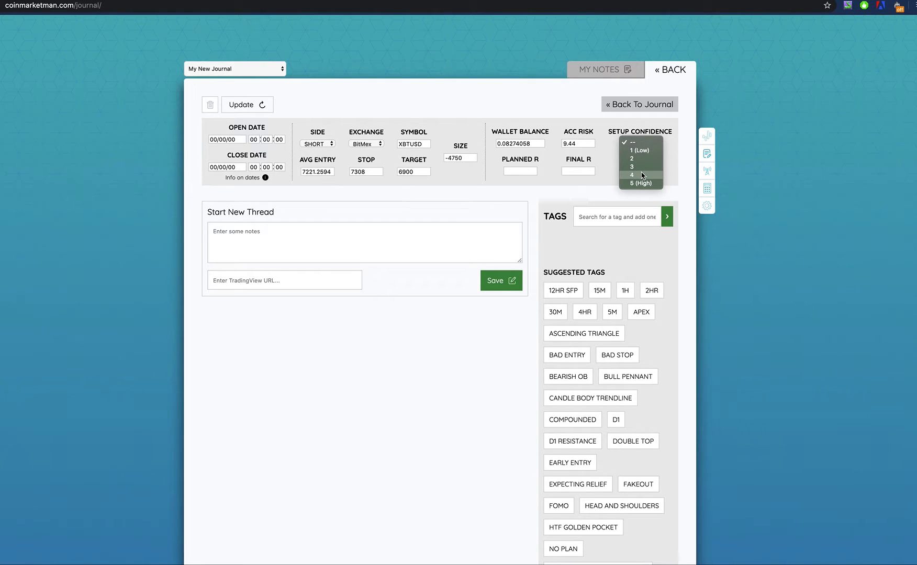
{"action": "left_click", "coordinate": [642, 176]}
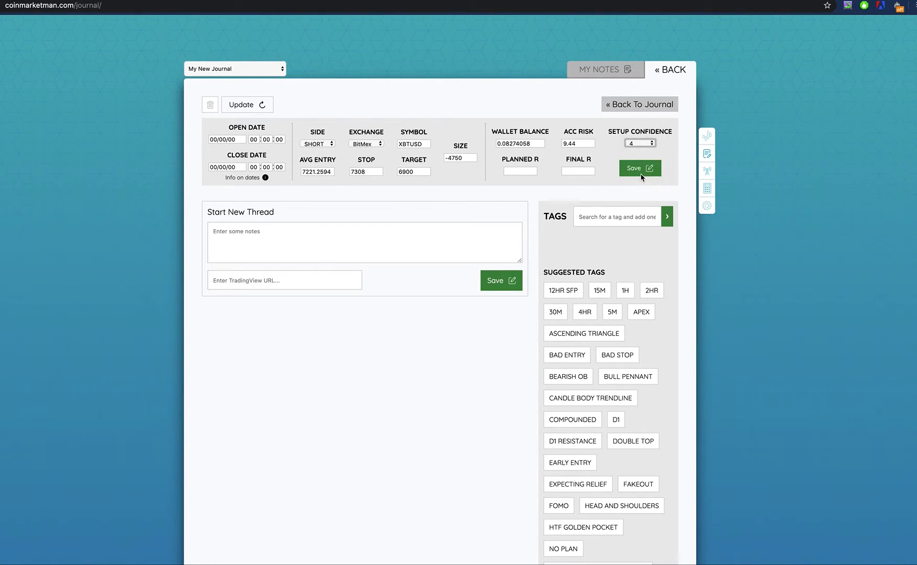
{"action": "left_click", "coordinate": [642, 168]}
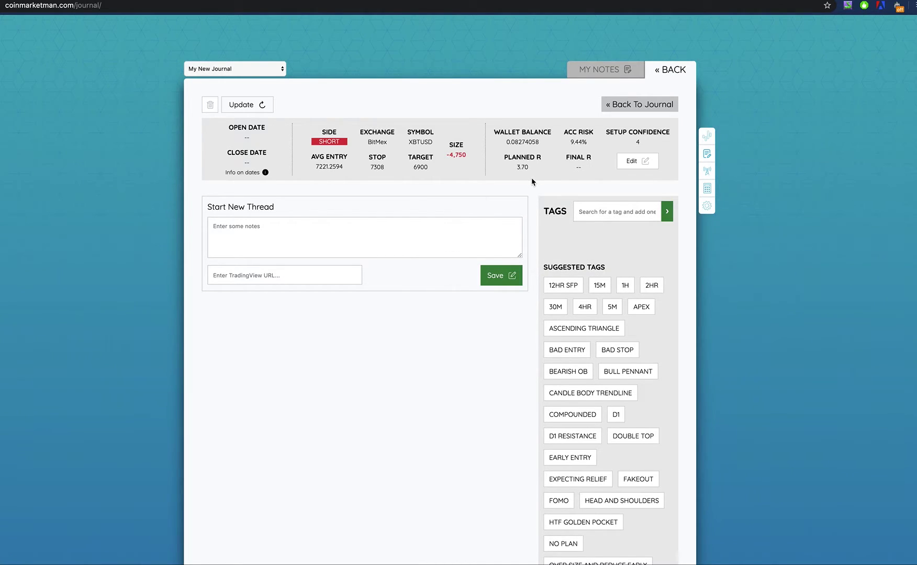
Step: Take a snapshot of the XBTUSD chart in TradingView and copy its image URL
{"action": "mouse_move", "coordinate": [581, 138]}
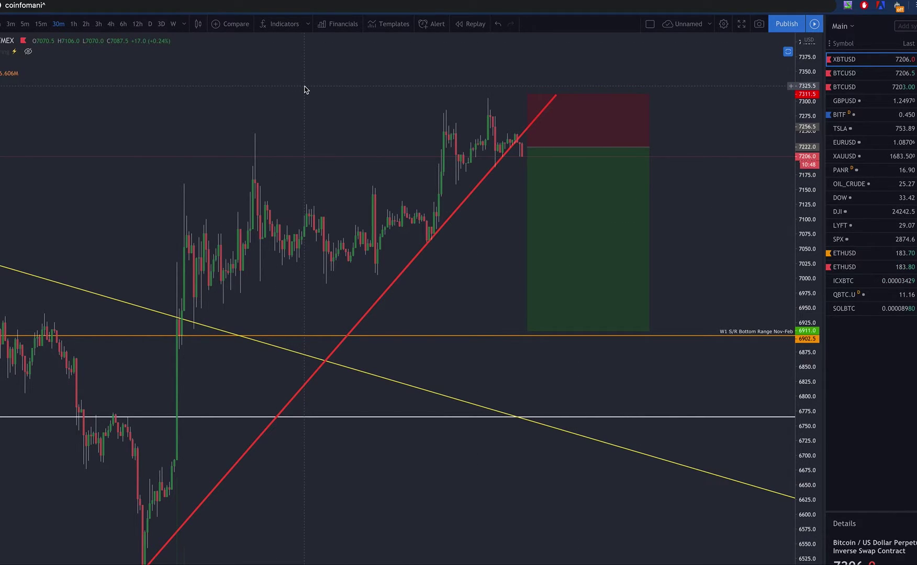
{"action": "key", "text": "alt+s"}
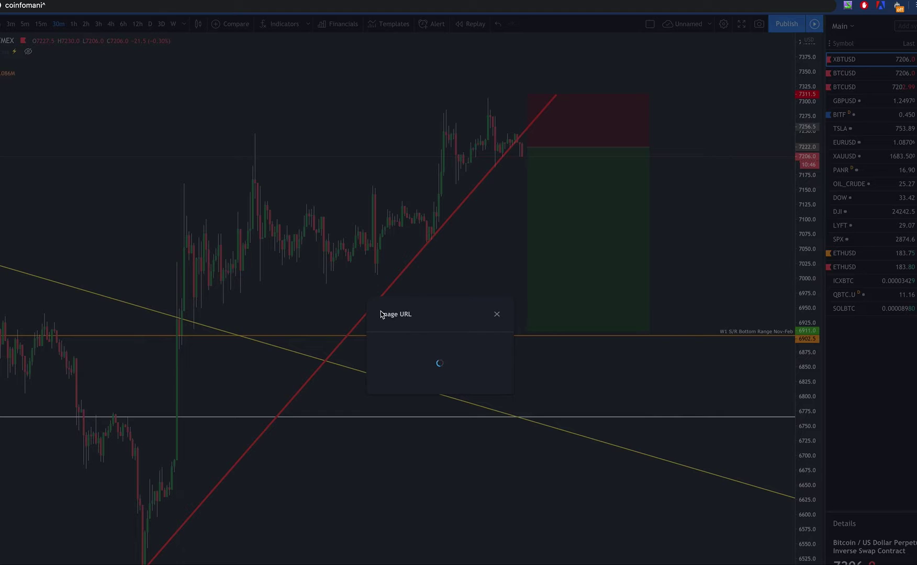
{"action": "left_click", "coordinate": [482, 354]}
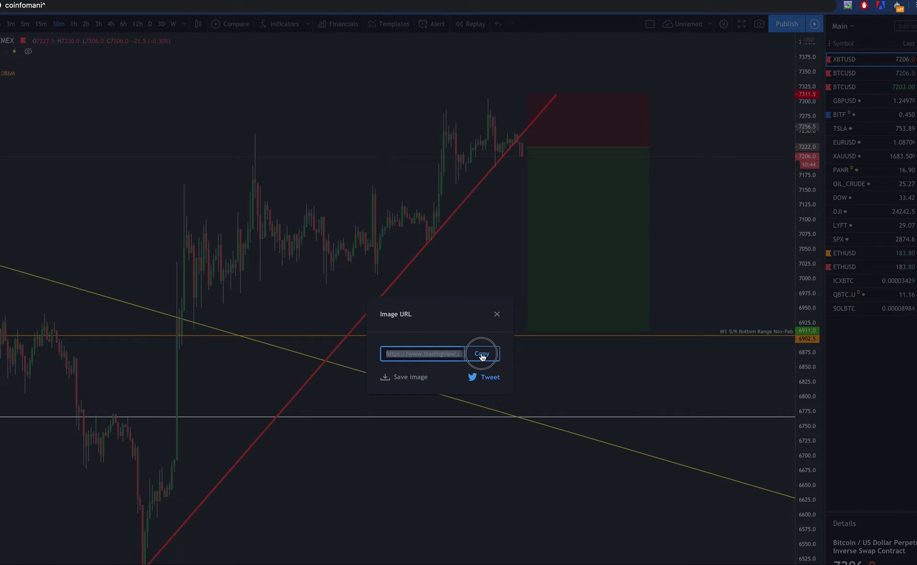
Step: Return to the trade in the journal and save the copied TradingView URL as a new thread
{"action": "key", "text": "ctrl+Tab"}
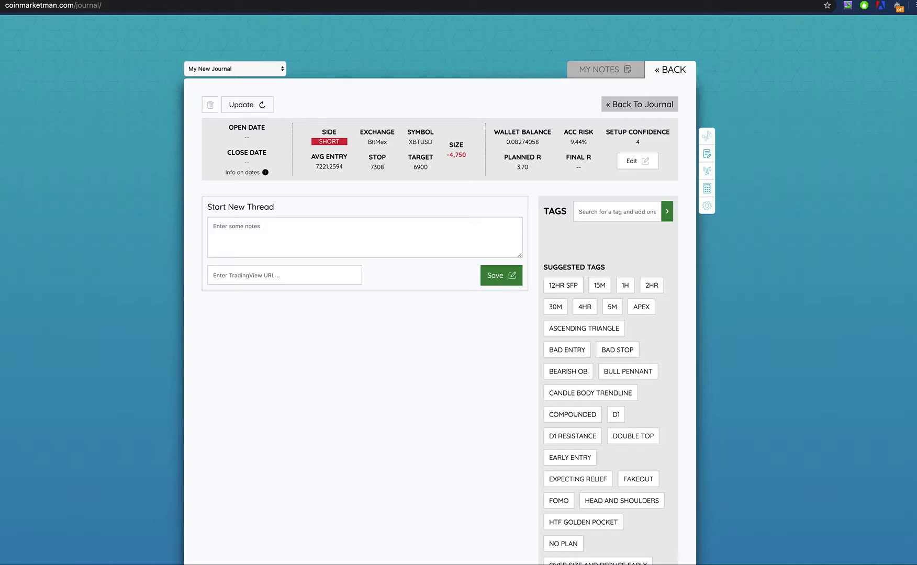
{"action": "left_click", "coordinate": [301, 270]}
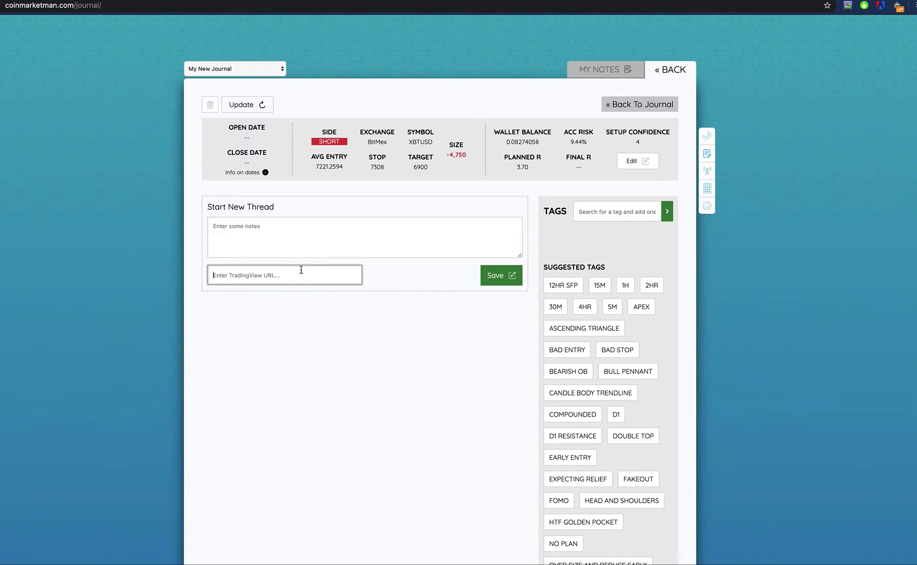
{"action": "key", "text": "super+v"}
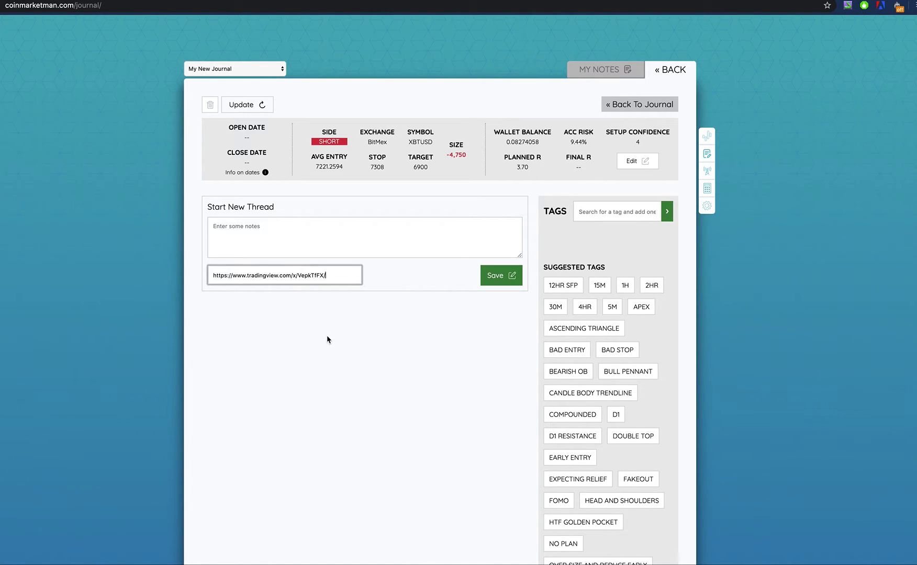
{"action": "left_click", "coordinate": [510, 276]}
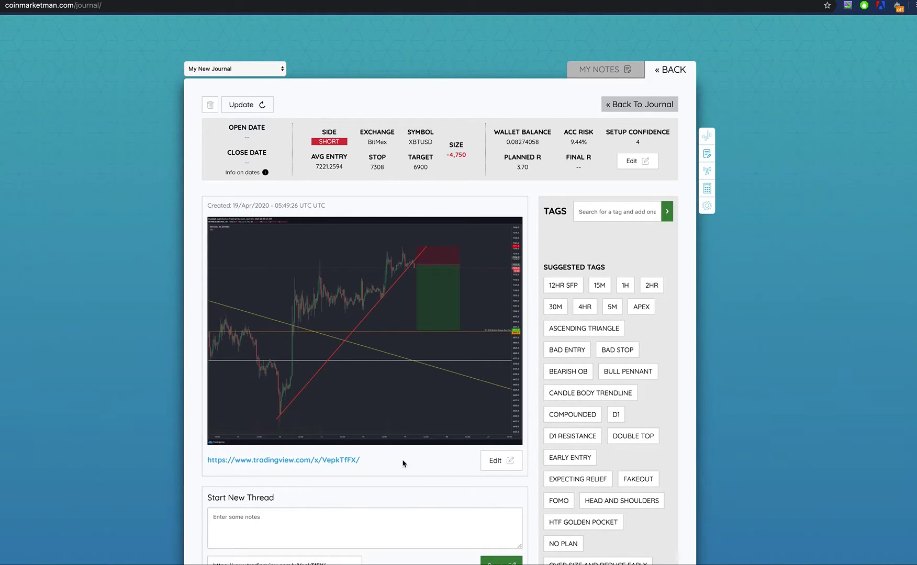
Step: Add the suggested tags TRENDLINE BREAK and 30M to the trade
{"action": "scroll", "coordinate": [609, 314], "scroll_direction": "down", "scroll_amount": 2}
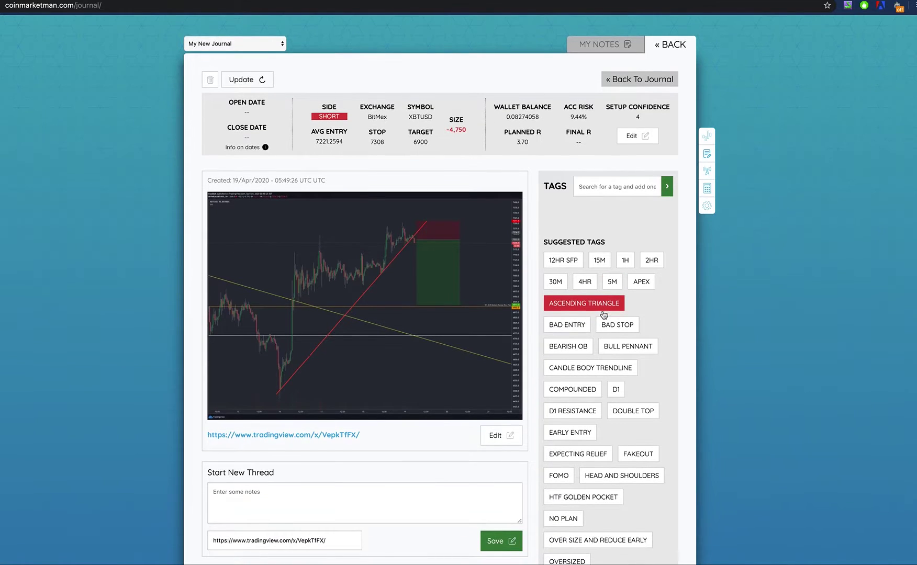
{"action": "scroll", "coordinate": [607, 314], "scroll_direction": "down", "scroll_amount": 1}
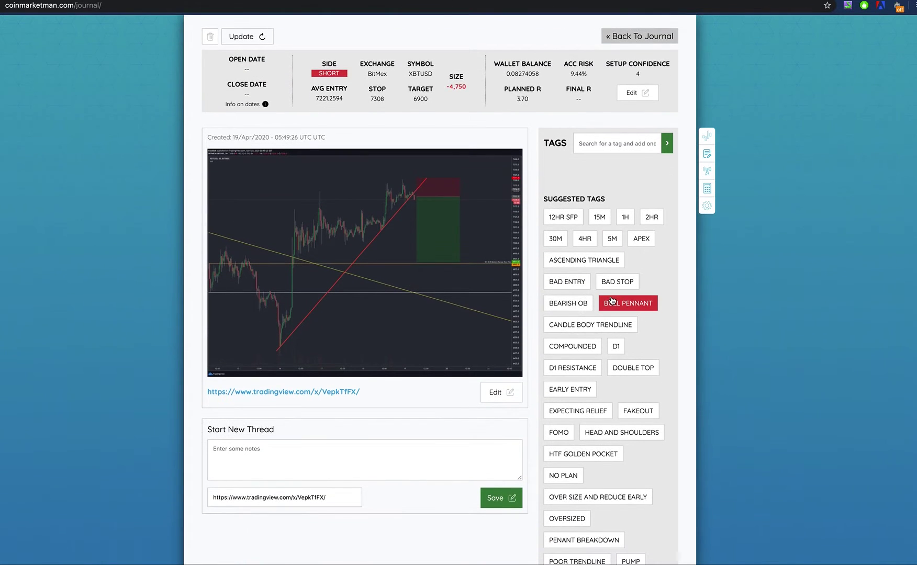
{"action": "scroll", "coordinate": [611, 314], "scroll_direction": "down", "scroll_amount": 2}
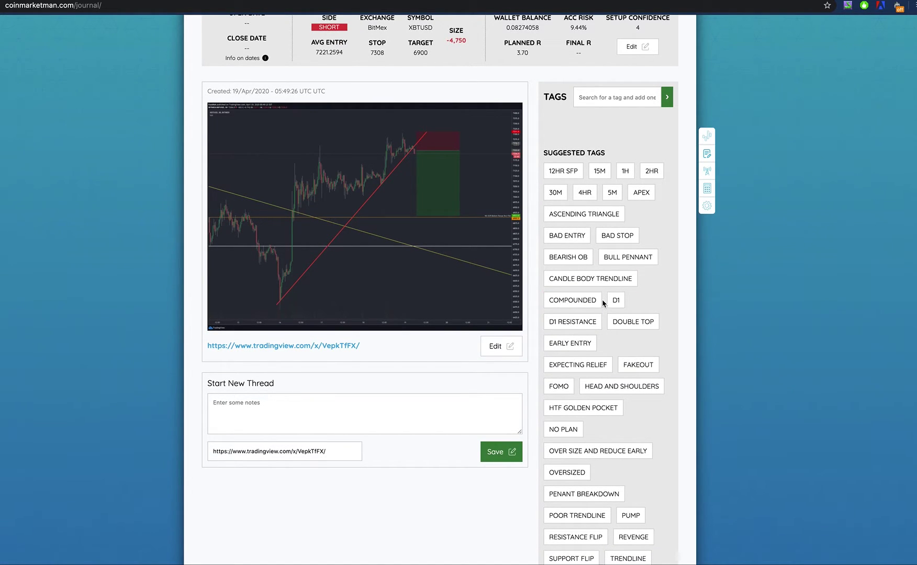
{"action": "scroll", "coordinate": [604, 314], "scroll_direction": "down", "scroll_amount": 2}
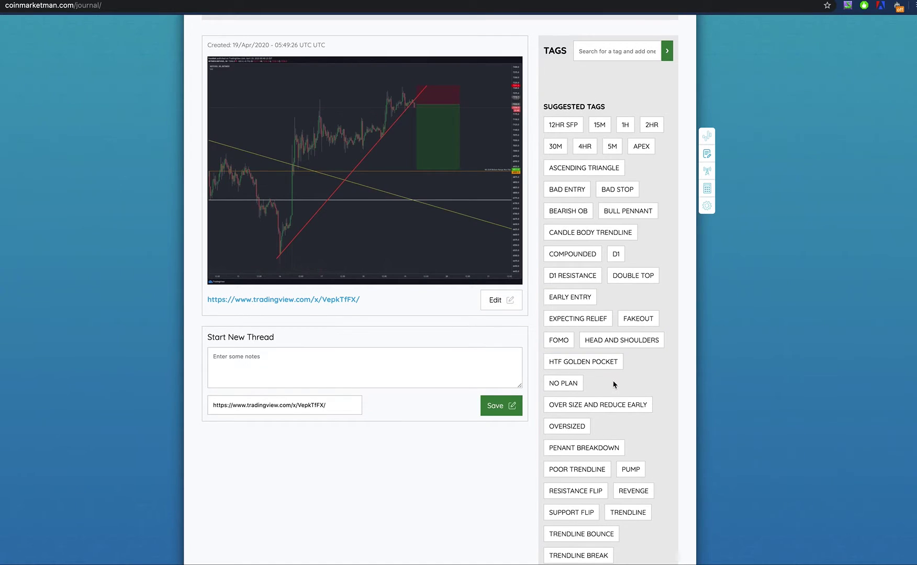
{"action": "scroll", "coordinate": [615, 383], "scroll_direction": "down", "scroll_amount": 1}
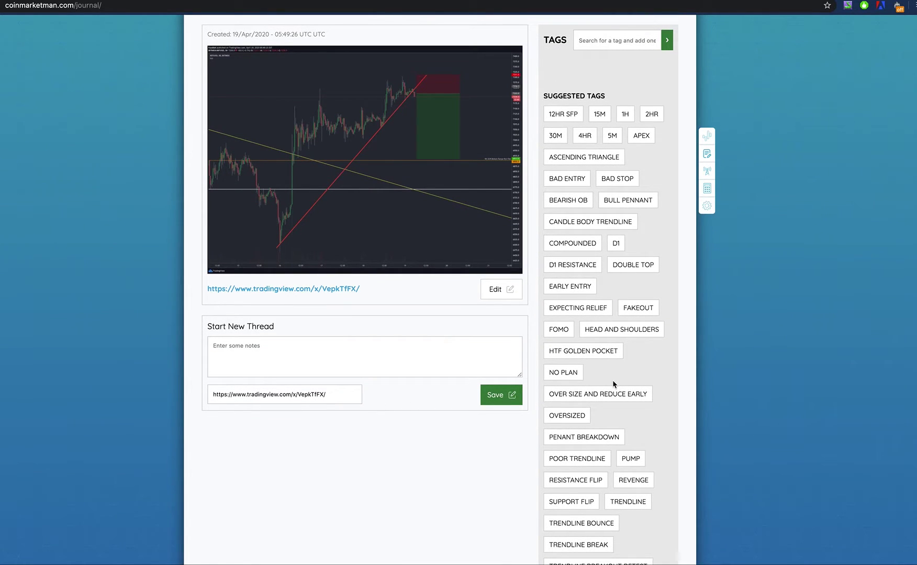
{"action": "scroll", "coordinate": [621, 341], "scroll_direction": "down", "scroll_amount": 2}
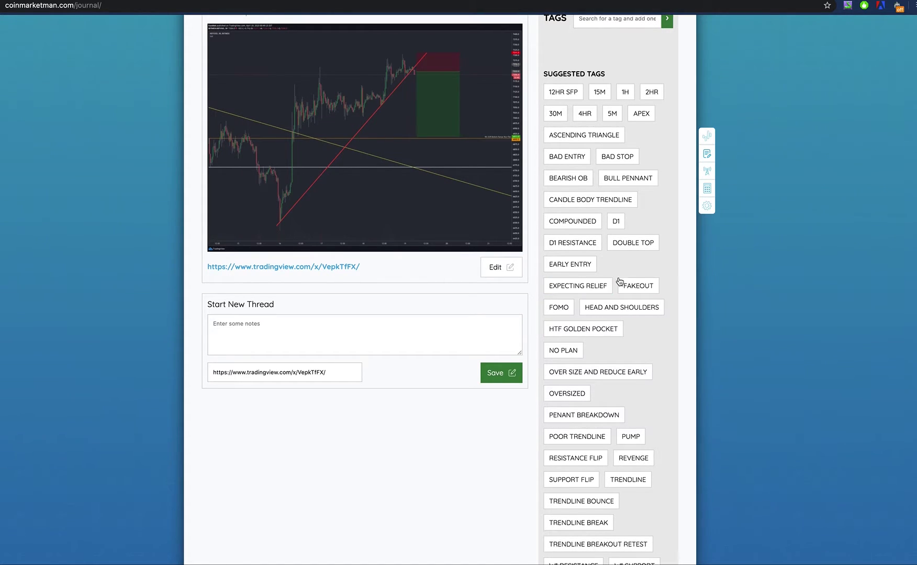
{"action": "scroll", "coordinate": [654, 325], "scroll_direction": "down", "scroll_amount": 4}
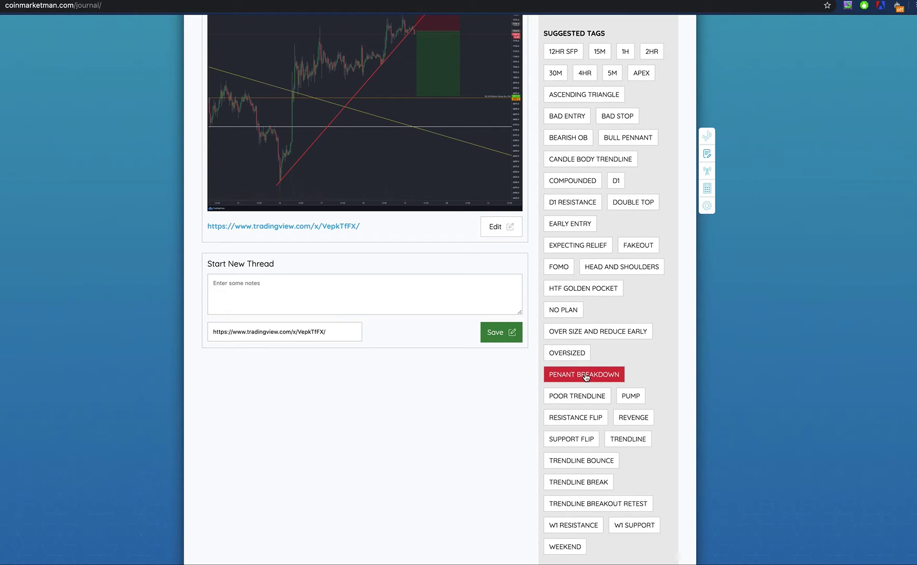
{"action": "scroll", "coordinate": [602, 456], "scroll_direction": "down", "scroll_amount": 1}
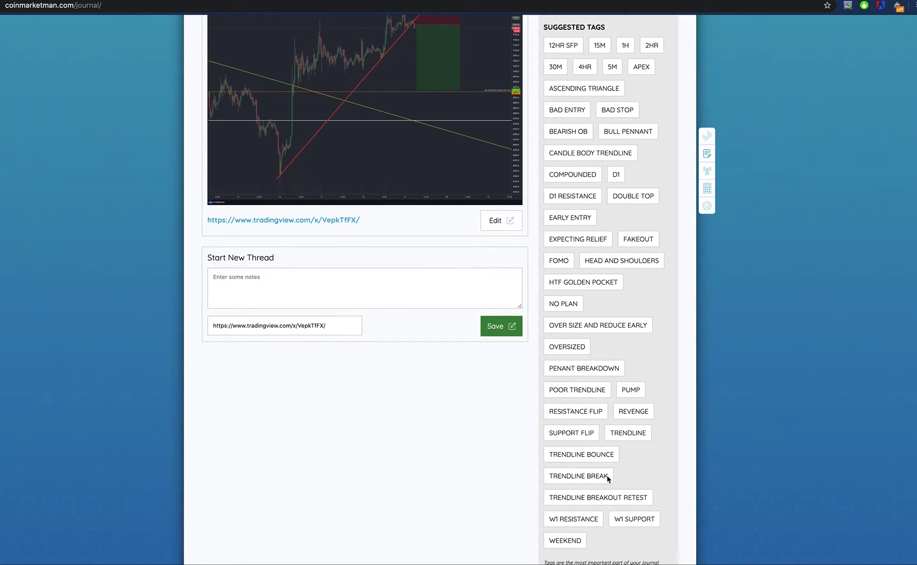
{"action": "left_click", "coordinate": [576, 477]}
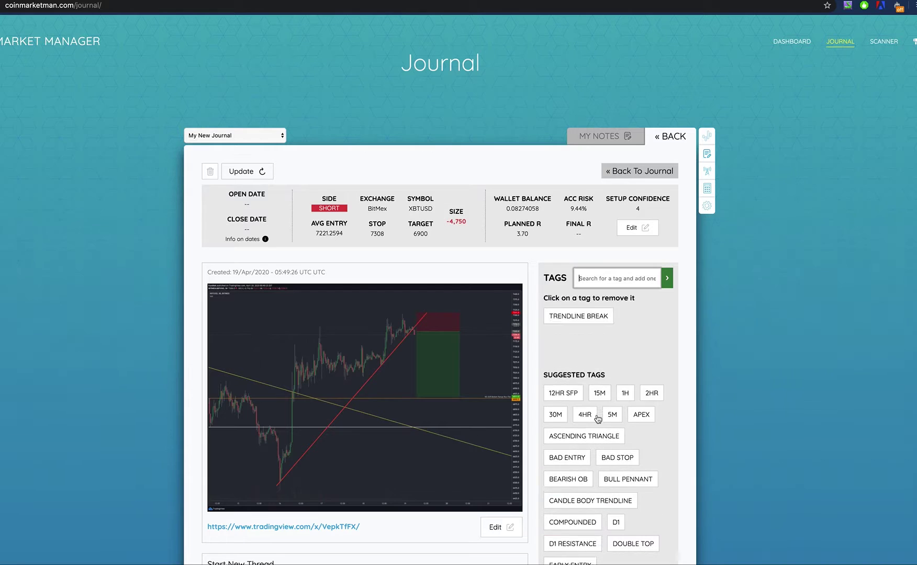
{"action": "scroll", "coordinate": [557, 371], "scroll_direction": "down", "scroll_amount": 2}
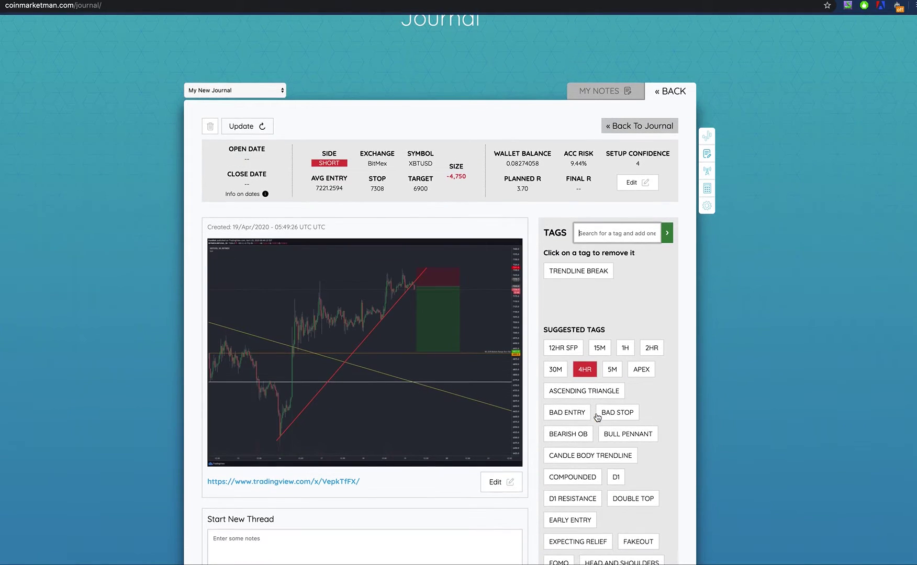
{"action": "left_click", "coordinate": [556, 370]}
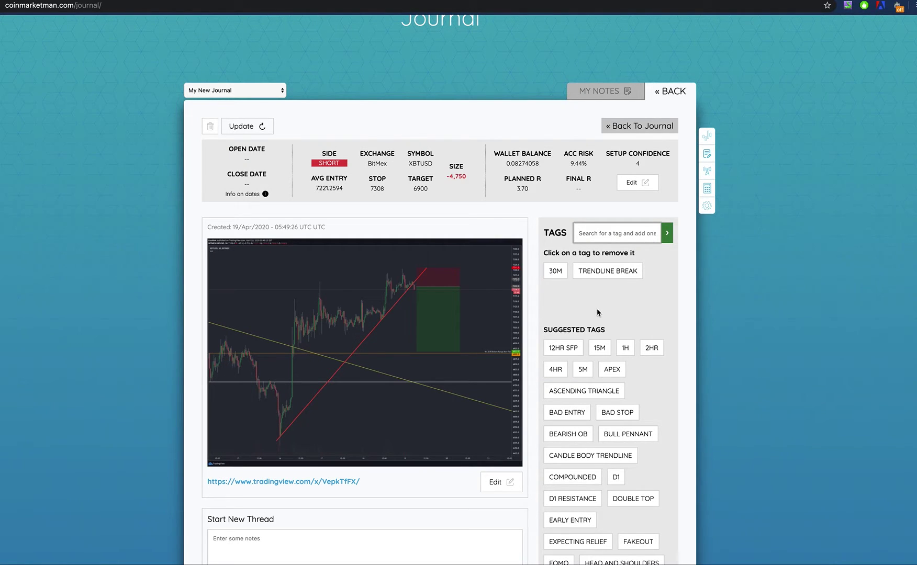
Step: Go back to the overview of My New Journal and check the open trade's listed details and tags
{"action": "scroll", "coordinate": [625, 325], "scroll_direction": "down", "scroll_amount": 3}
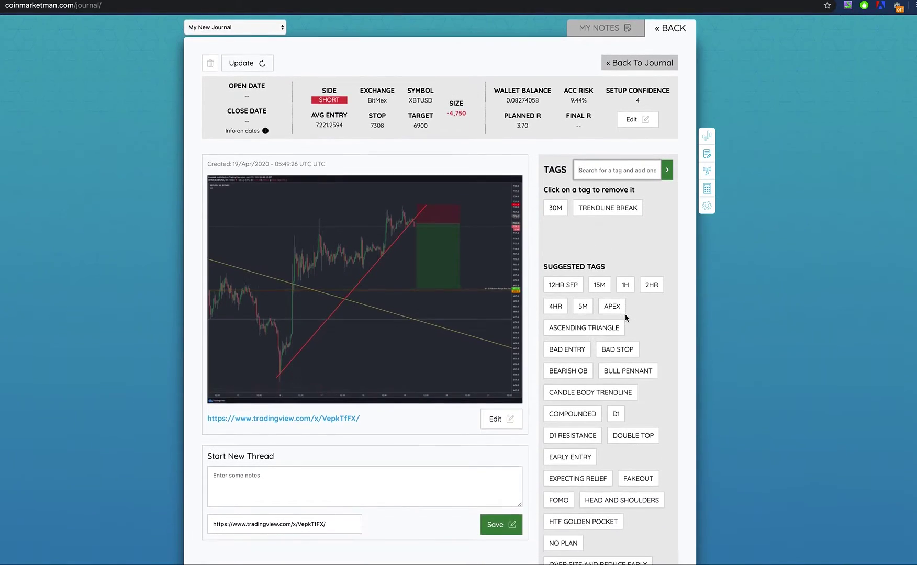
{"action": "scroll", "coordinate": [628, 314], "scroll_direction": "up", "scroll_amount": 4}
{"action": "left_click", "coordinate": [642, 142]}
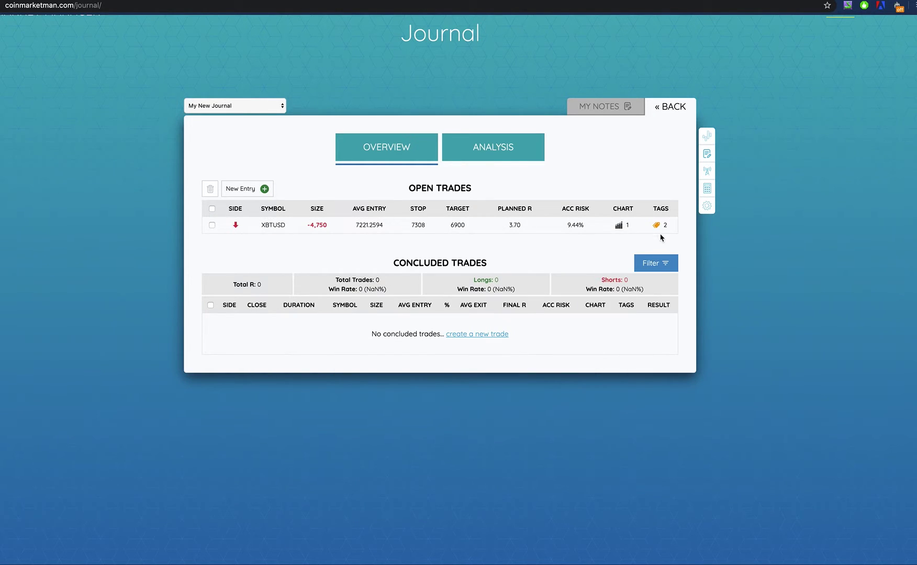
{"action": "mouse_move", "coordinate": [658, 226]}
Step: Switch to the "main" journal and look over its list of concluded trades
{"action": "left_click", "coordinate": [258, 109]}
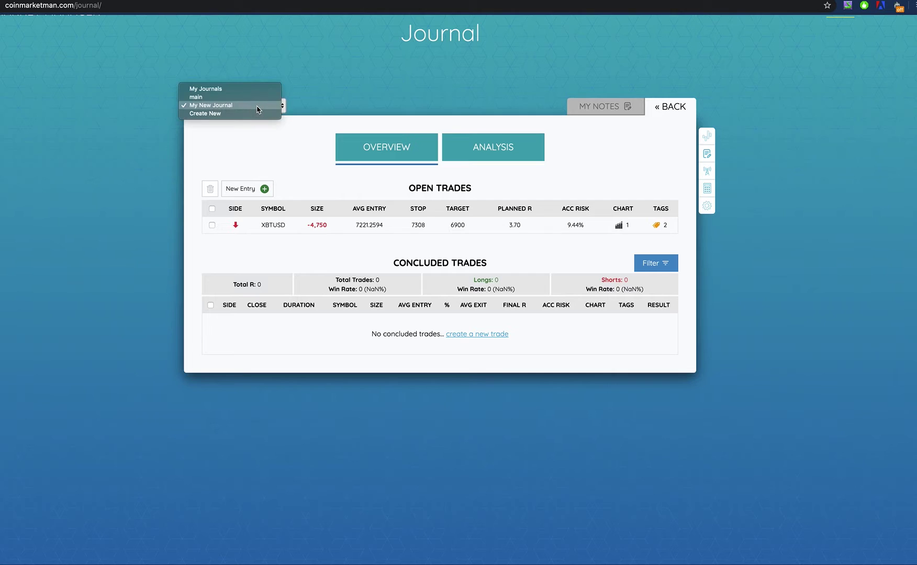
{"action": "left_click", "coordinate": [201, 97]}
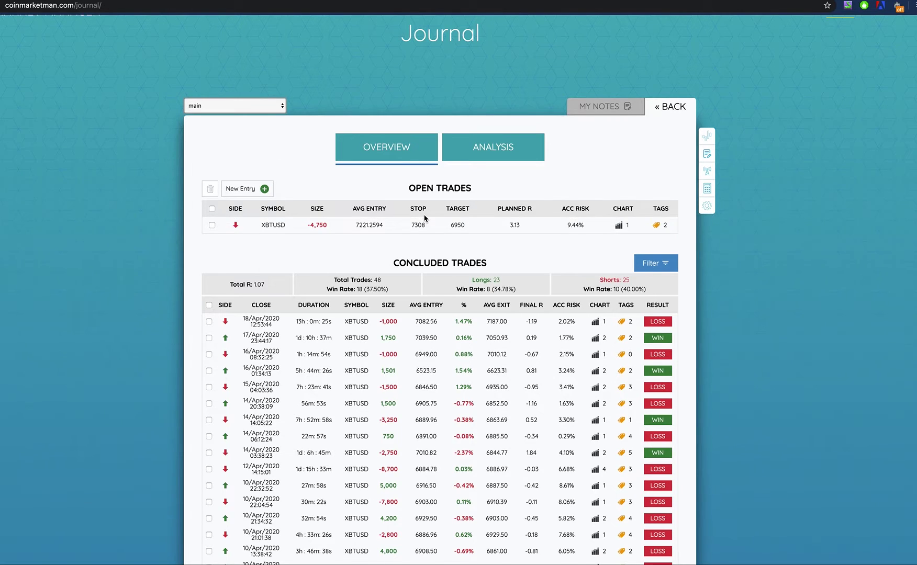
{"action": "scroll", "coordinate": [423, 219], "scroll_direction": "down", "scroll_amount": 2}
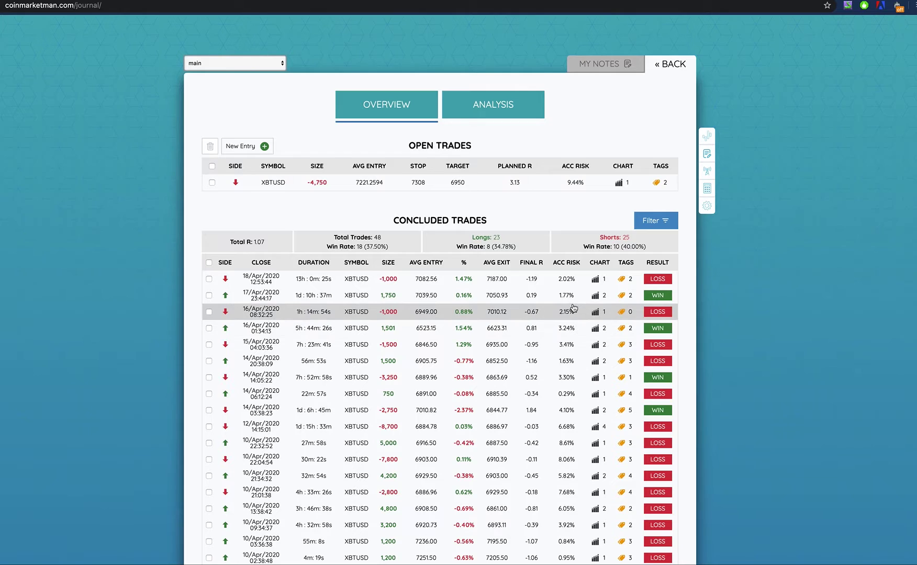
Step: Preview the chart of the newest concluded trade and look through the rest of the concluded trades list
{"action": "mouse_move", "coordinate": [596, 281]}
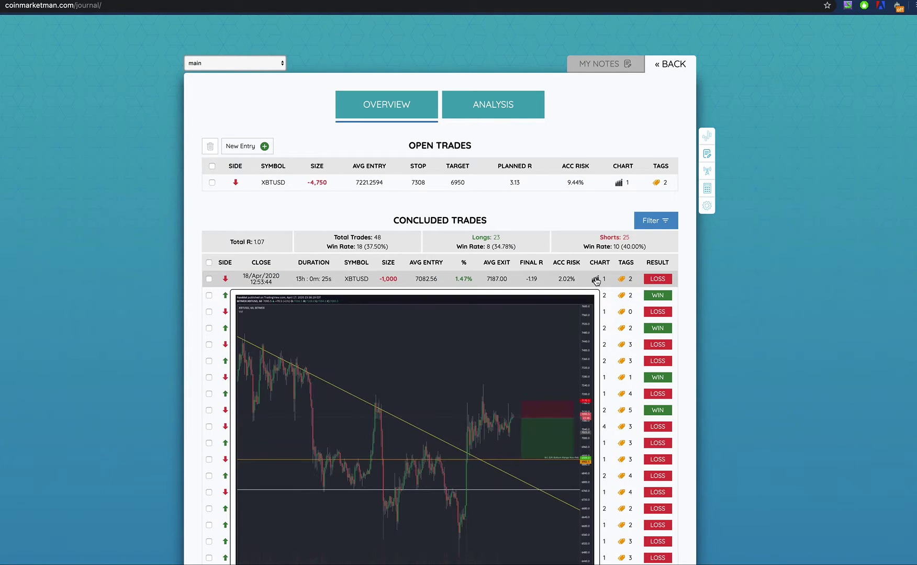
{"action": "scroll", "coordinate": [599, 314], "scroll_direction": "down", "scroll_amount": 3}
{"action": "mouse_move", "coordinate": [598, 317]}
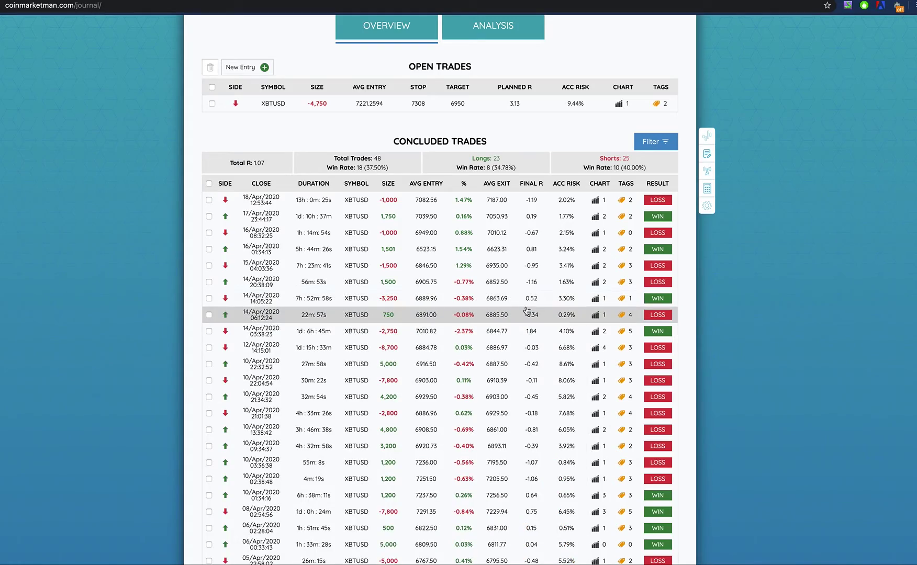
{"action": "scroll", "coordinate": [530, 318], "scroll_direction": "down", "scroll_amount": 3}
{"action": "scroll", "coordinate": [529, 318], "scroll_direction": "up", "scroll_amount": 2}
{"action": "scroll", "coordinate": [529, 318], "scroll_direction": "down", "scroll_amount": 5}
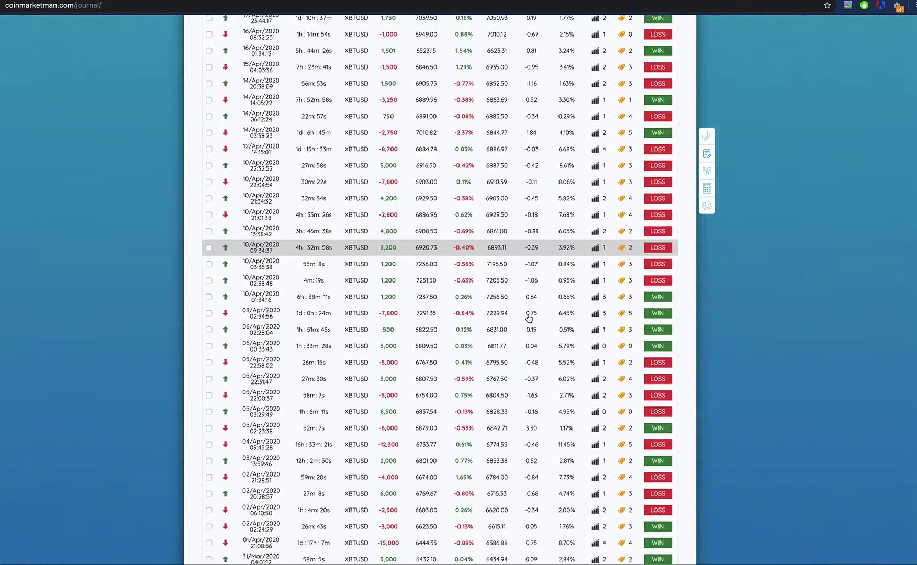
{"action": "scroll", "coordinate": [528, 318], "scroll_direction": "up", "scroll_amount": 3}
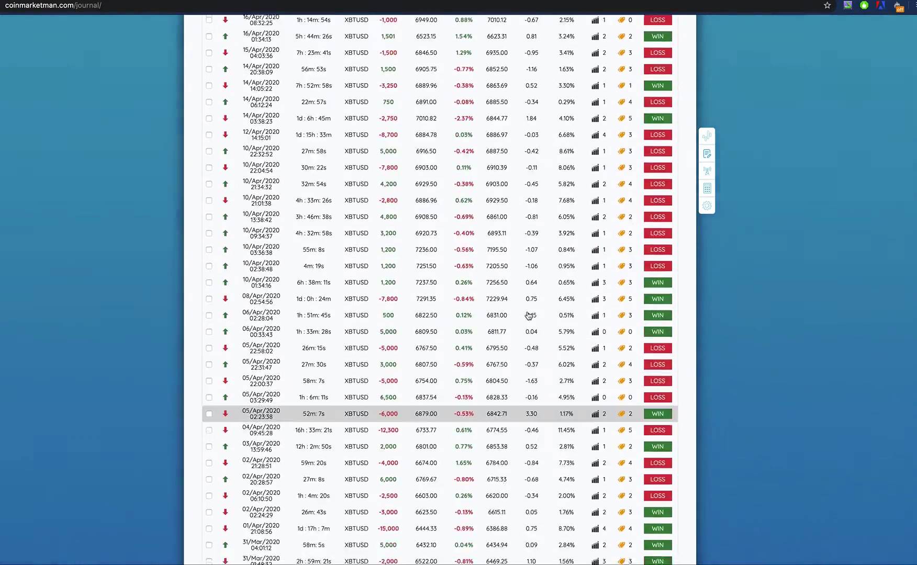
{"action": "scroll", "coordinate": [529, 316], "scroll_direction": "up", "scroll_amount": 4}
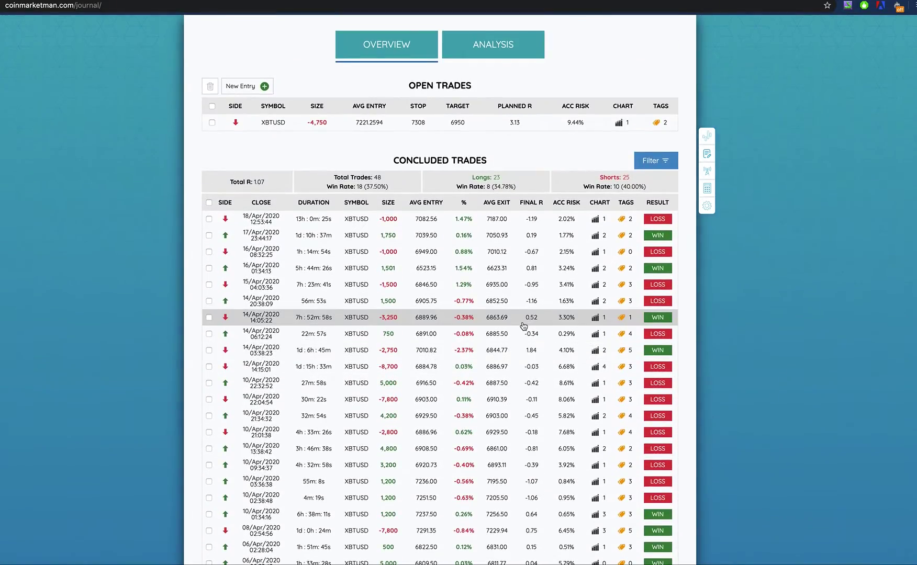
{"action": "scroll", "coordinate": [499, 303], "scroll_direction": "up", "scroll_amount": 1}
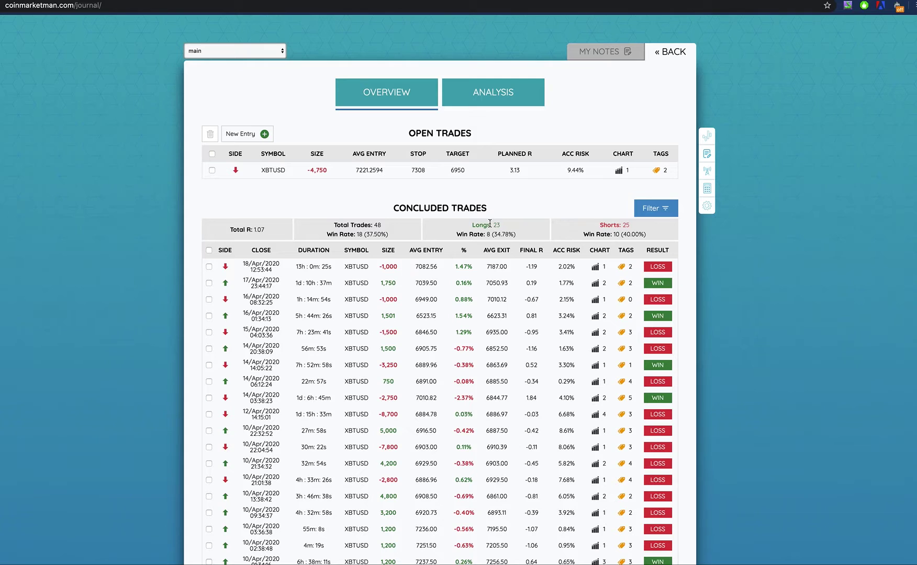
Step: Examine the longs and shorts counts and win rates in the summary above the concluded trades
{"action": "left_click_drag", "start_coordinate": [600, 223], "coordinate": [642, 223]}
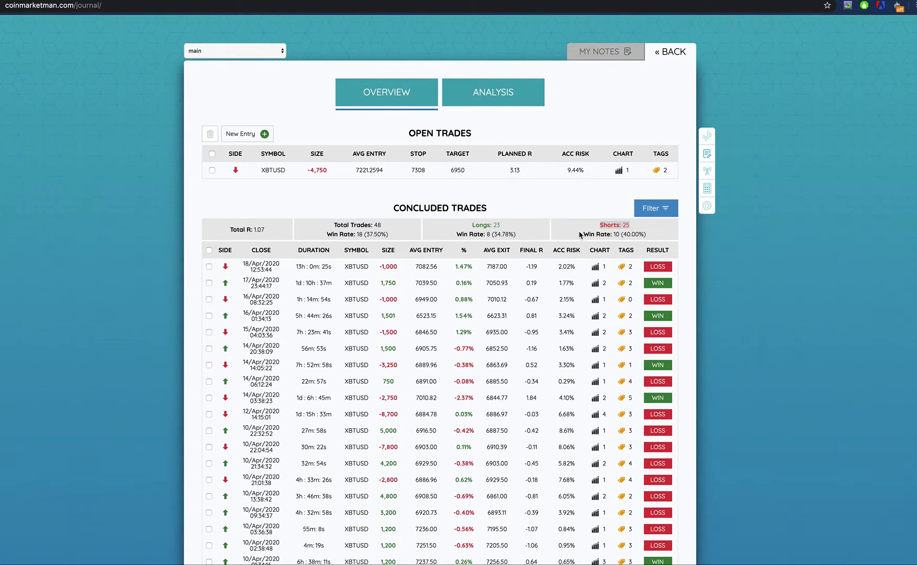
{"action": "left_click_drag", "start_coordinate": [624, 233], "coordinate": [672, 239]}
{"action": "left_click_drag", "start_coordinate": [491, 234], "coordinate": [516, 234]}
{"action": "left_click", "coordinate": [547, 234]}
{"action": "scroll", "coordinate": [544, 236], "scroll_direction": "up", "scroll_amount": 1}
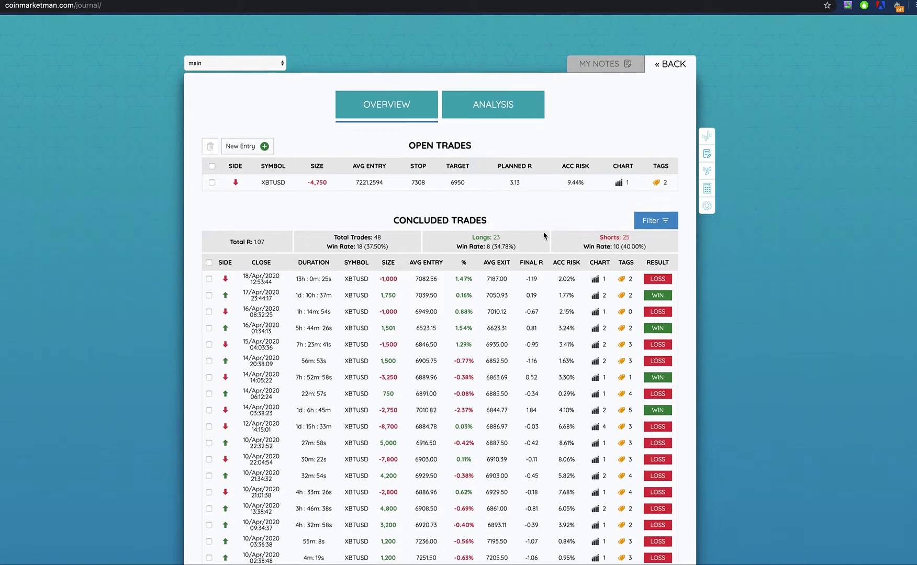
{"action": "scroll", "coordinate": [544, 235], "scroll_direction": "down", "scroll_amount": 1}
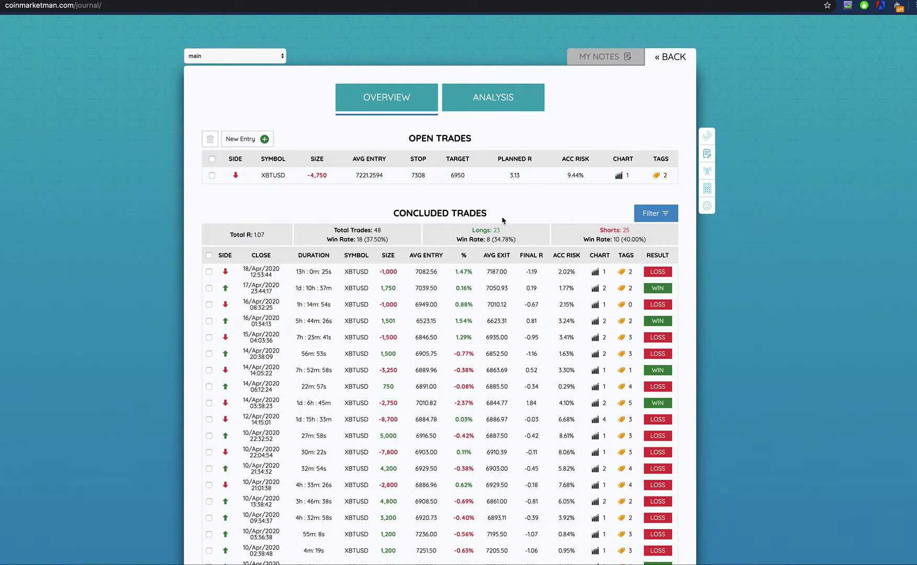
Step: Open the journal's analysis and examine its total trades, win rate, average R and average account risk figures
{"action": "left_click", "coordinate": [494, 99]}
{"action": "scroll", "coordinate": [509, 160], "scroll_direction": "down", "scroll_amount": 1}
{"action": "scroll", "coordinate": [509, 160], "scroll_direction": "down", "scroll_amount": 1}
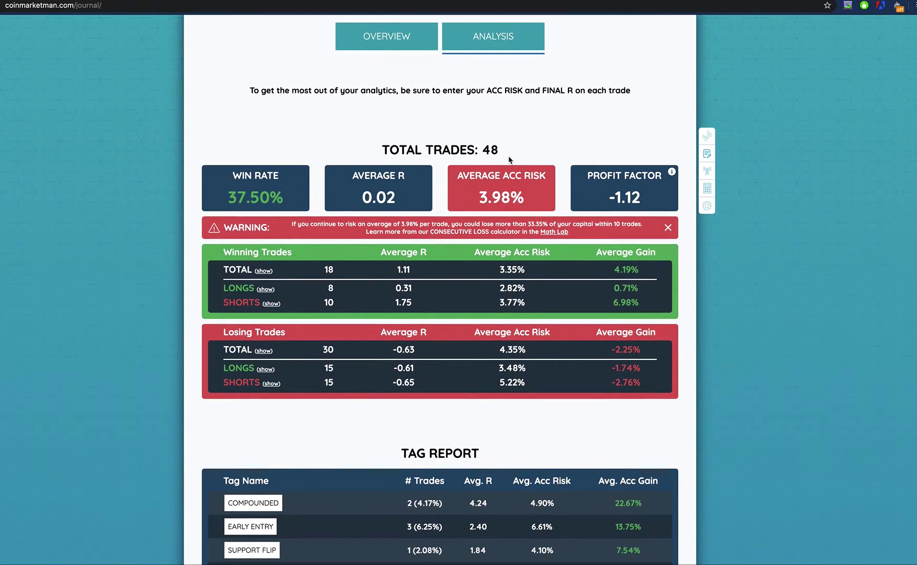
{"action": "left_click_drag", "start_coordinate": [501, 148], "coordinate": [389, 147]}
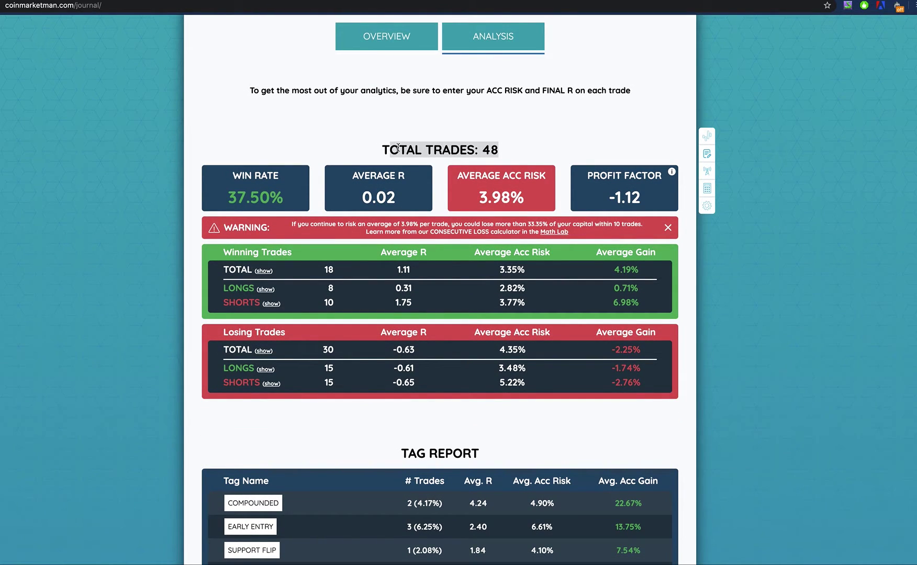
{"action": "left_click", "coordinate": [369, 138]}
{"action": "left_click_drag", "start_coordinate": [230, 195], "coordinate": [313, 201]}
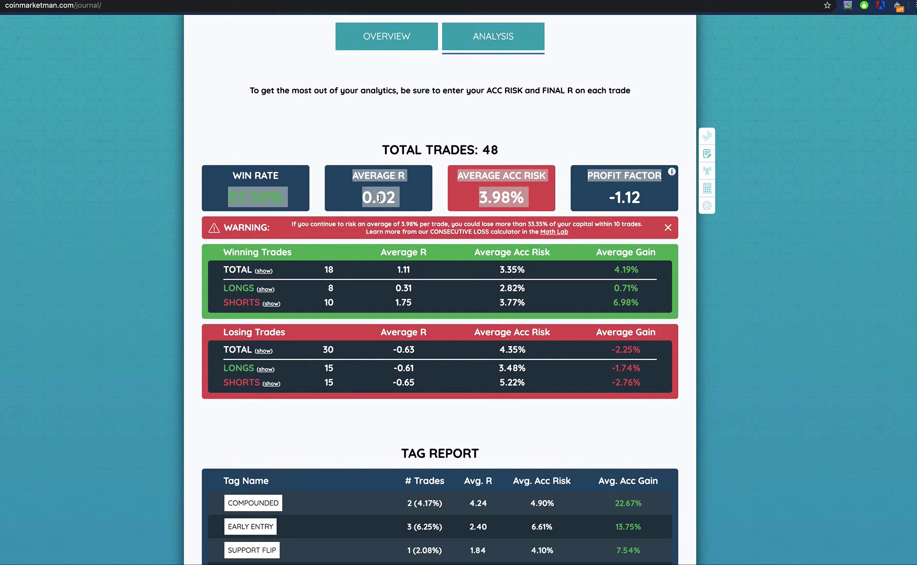
{"action": "left_click", "coordinate": [359, 200]}
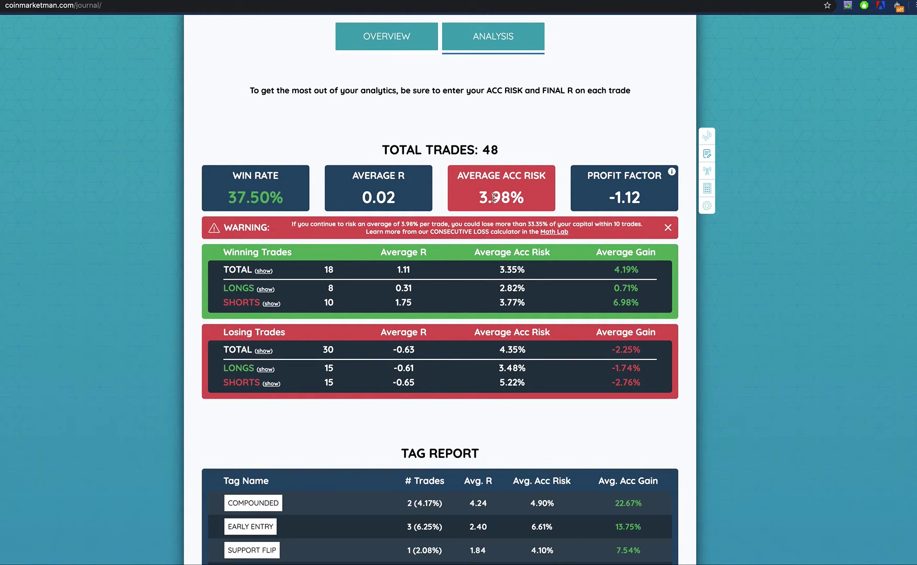
{"action": "left_click_drag", "start_coordinate": [477, 201], "coordinate": [533, 204]}
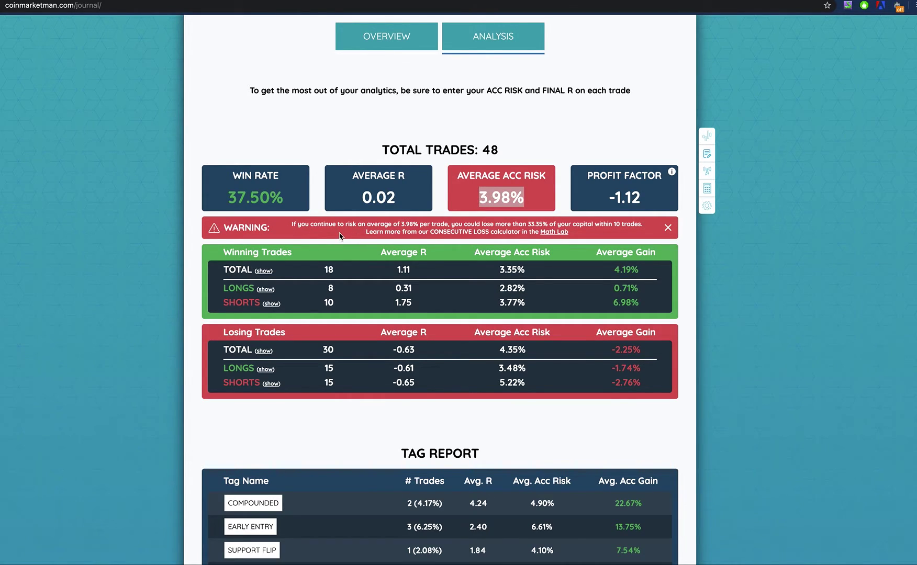
{"action": "left_click", "coordinate": [488, 202]}
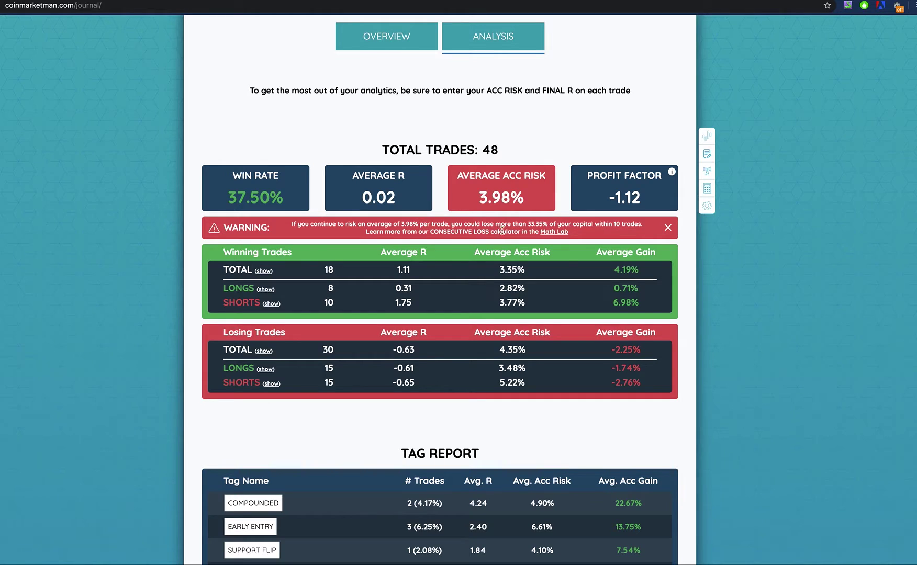
Step: Open the Math Lab linked in the risk warning and locate the Consecutive Loss Calculator
{"action": "left_click", "coordinate": [556, 234]}
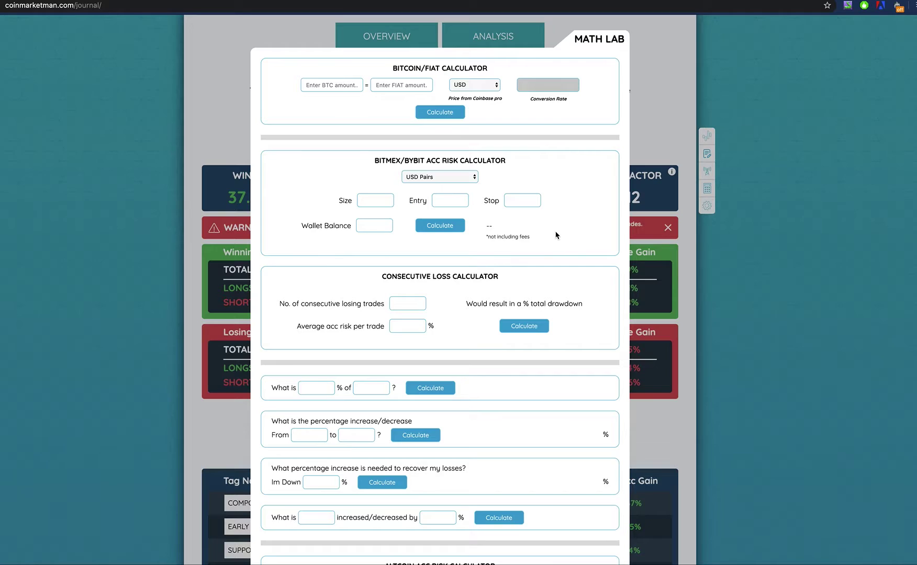
{"action": "scroll", "coordinate": [452, 191], "scroll_direction": "down", "scroll_amount": 1}
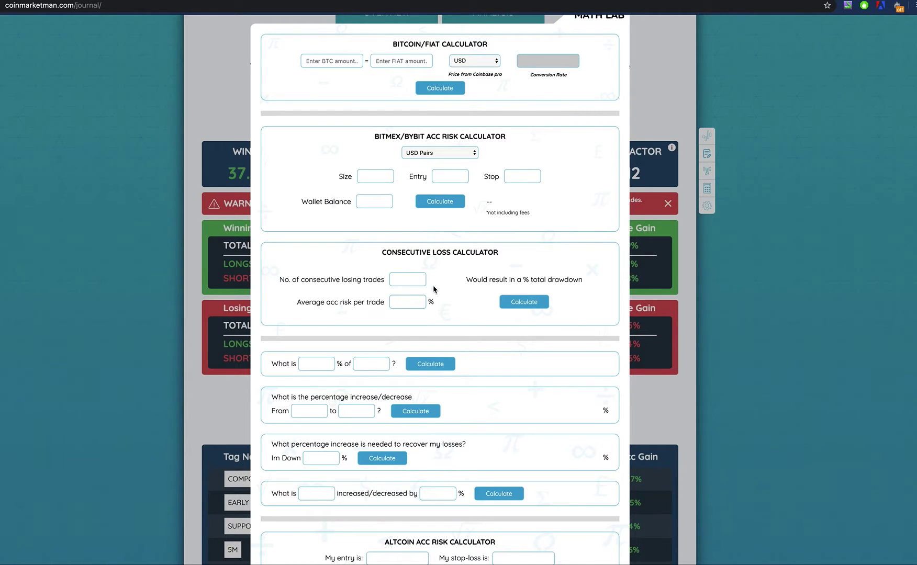
{"action": "left_click_drag", "start_coordinate": [382, 250], "coordinate": [525, 259]}
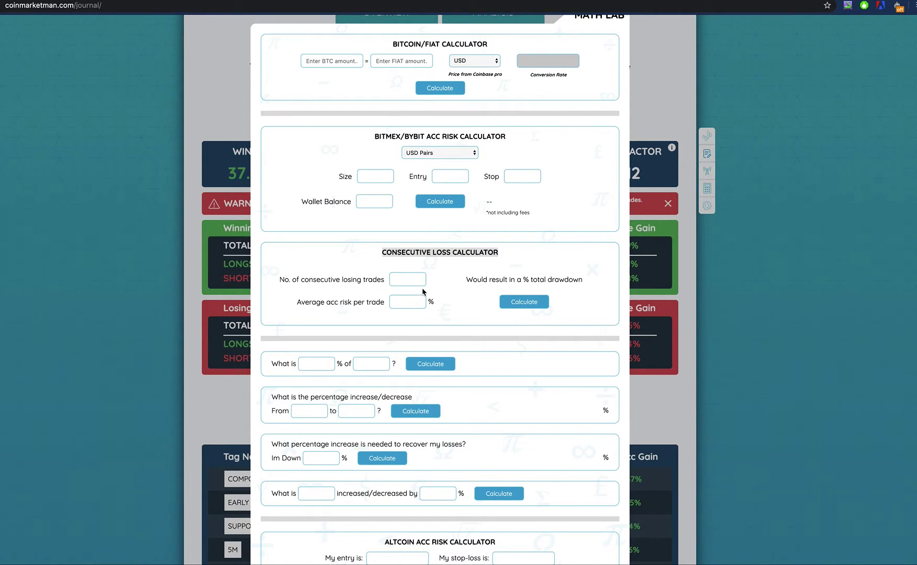
Step: Calculate the total drawdown for 8 consecutive losing trades at 9% average account risk per trade, and close the Math Lab
{"action": "left_click", "coordinate": [413, 276]}
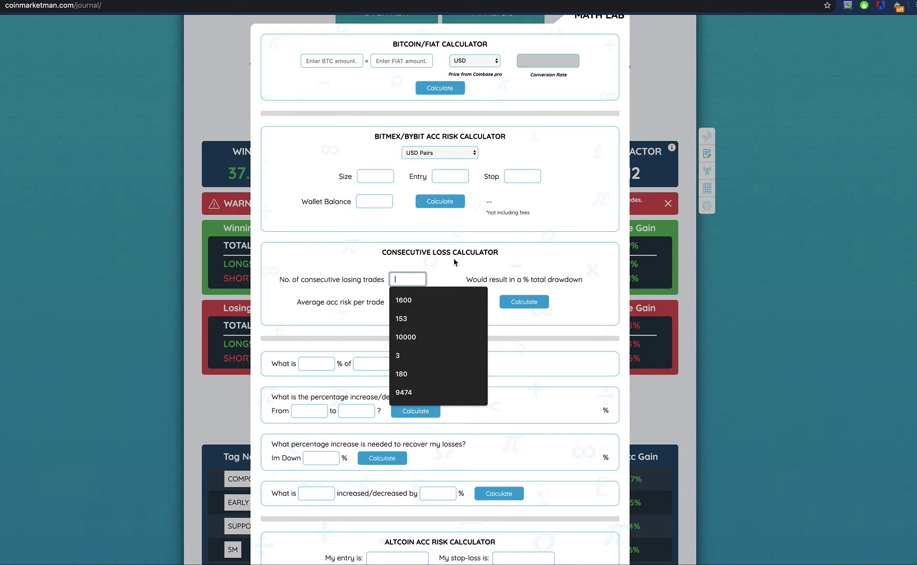
{"action": "type", "text": "8"}
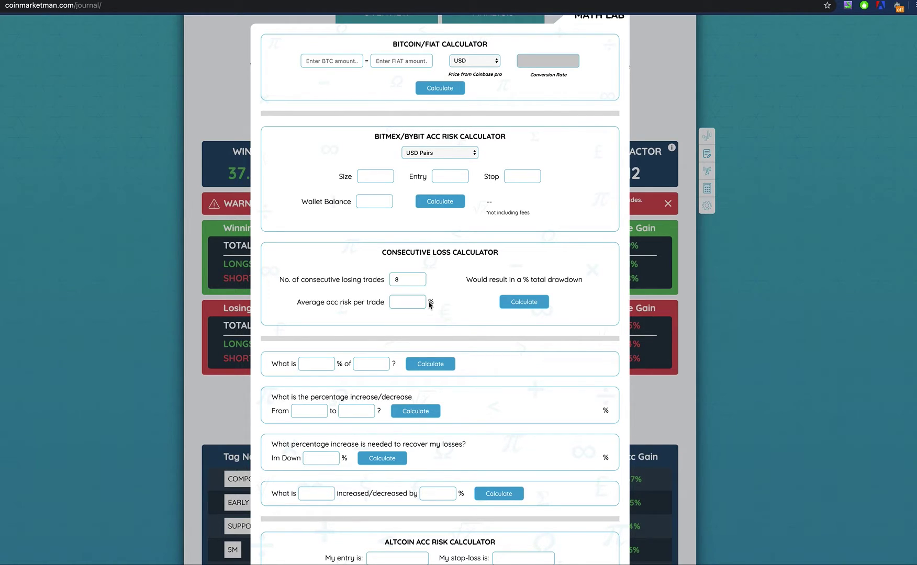
{"action": "left_click", "coordinate": [417, 299]}
{"action": "type", "text": "7"}
{"action": "key", "text": "BackSpace"}
{"action": "type", "text": "9"}
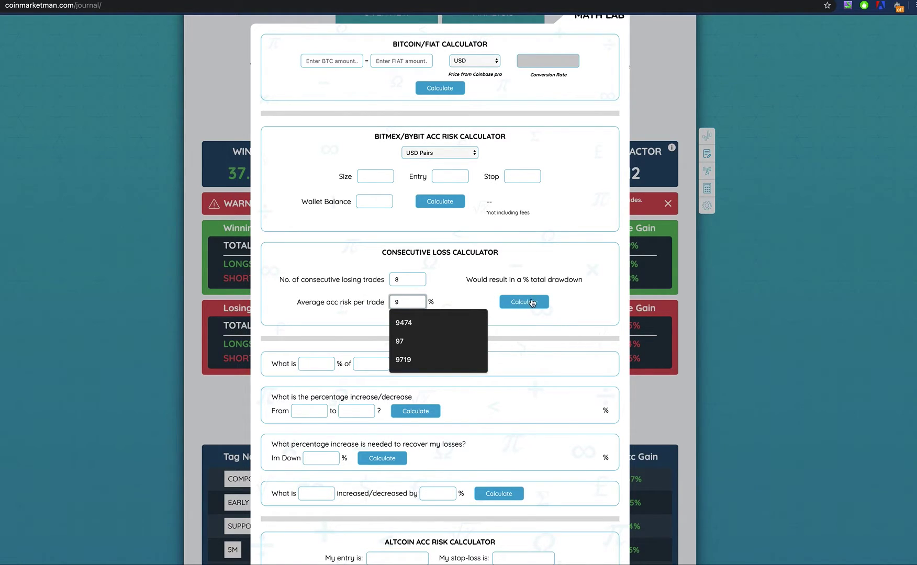
{"action": "left_click", "coordinate": [534, 305]}
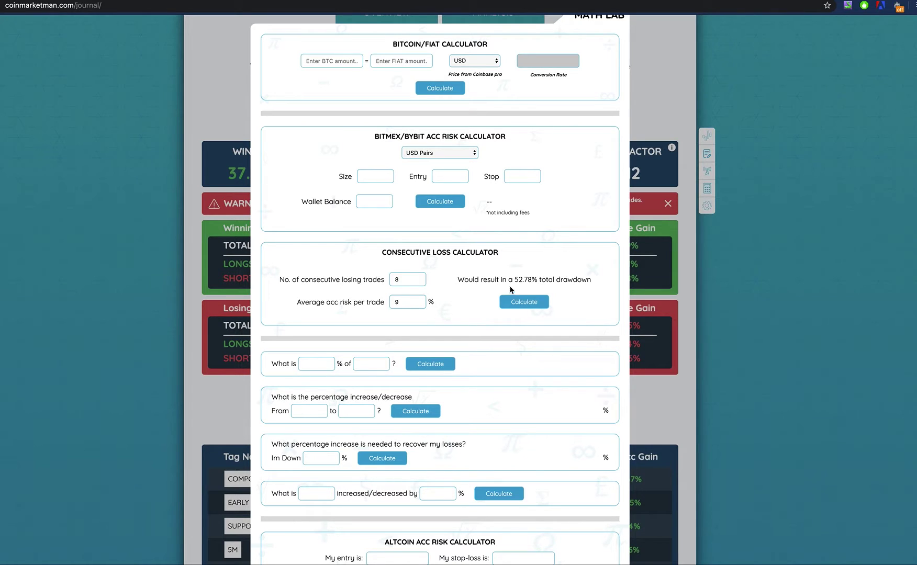
{"action": "left_click_drag", "start_coordinate": [514, 279], "coordinate": [548, 280]}
{"action": "left_click", "coordinate": [666, 225]}
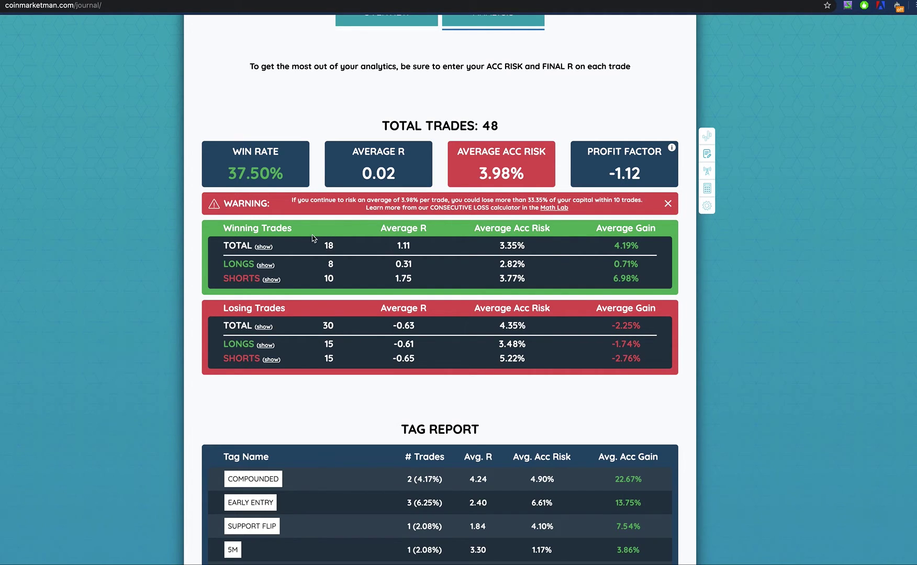
Step: Show the list of winning short trades from the analysis and look over their charts and details
{"action": "scroll", "coordinate": [306, 233], "scroll_direction": "down", "scroll_amount": 1}
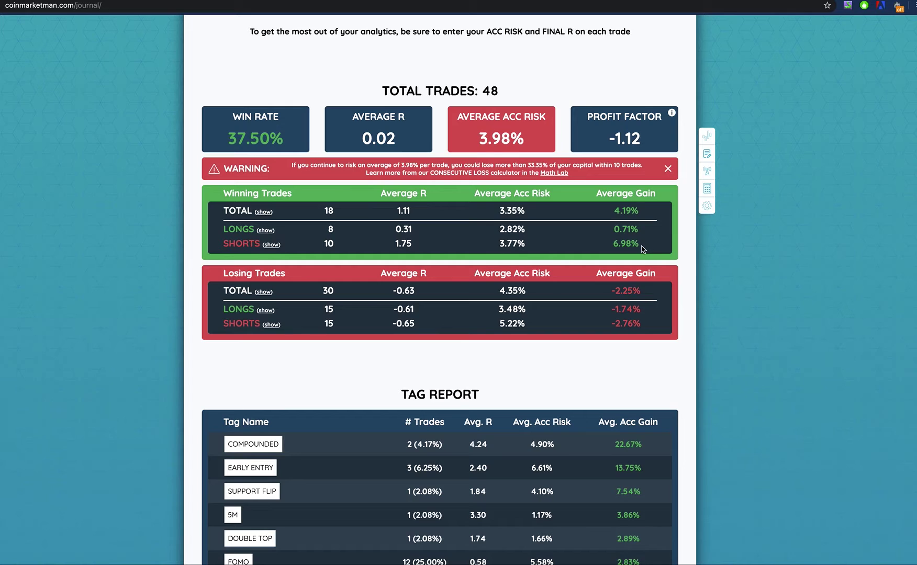
{"action": "left_click", "coordinate": [272, 245]}
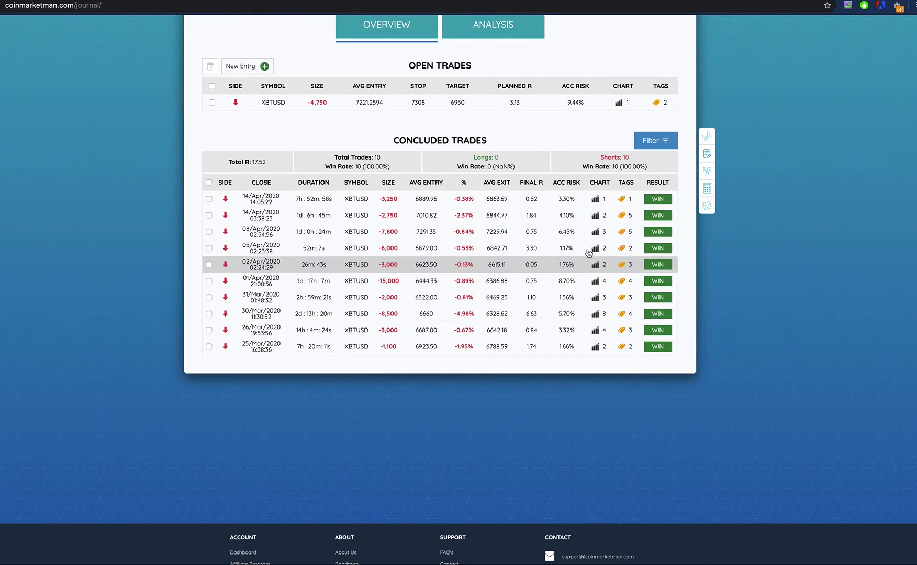
{"action": "mouse_move", "coordinate": [596, 199]}
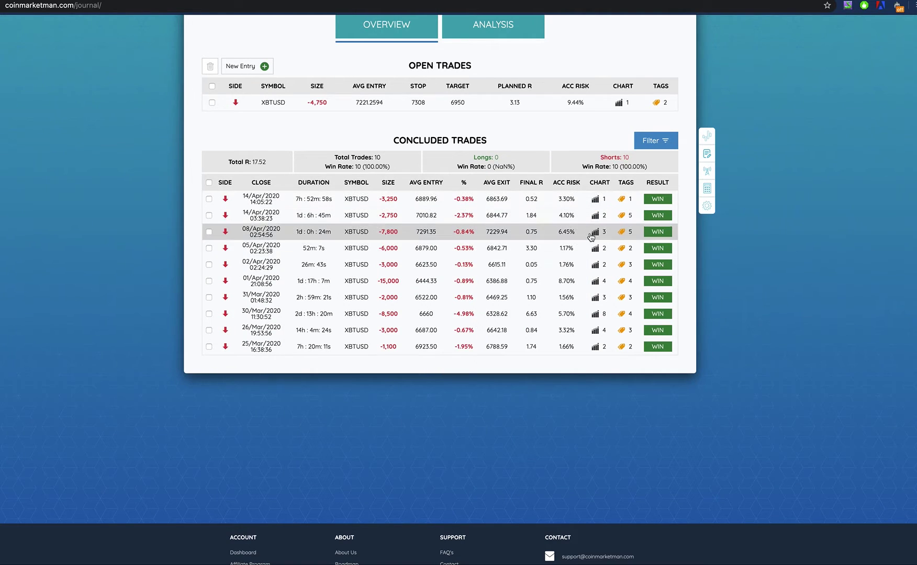
{"action": "mouse_move", "coordinate": [551, 210]}
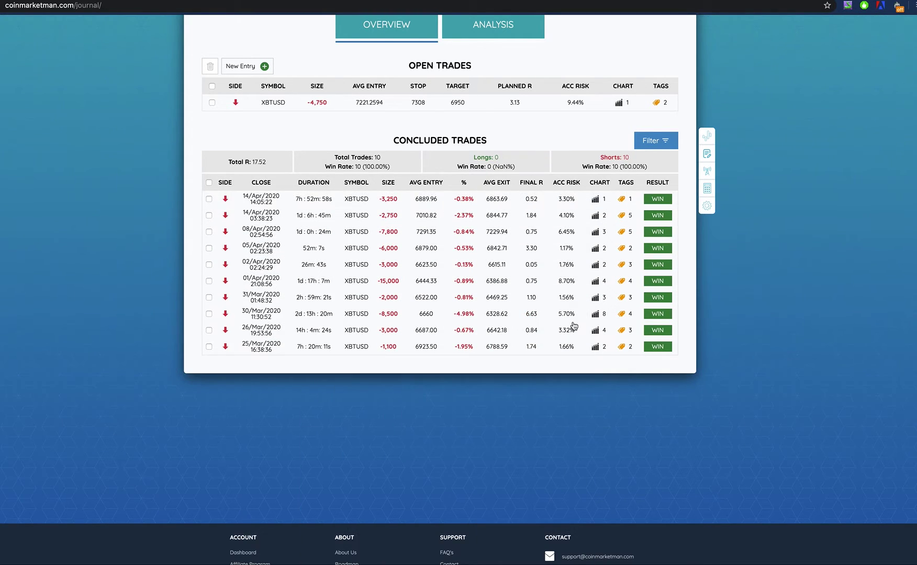
Step: Return to the journal analysis and show the list of losing short trades
{"action": "scroll", "coordinate": [631, 139], "scroll_direction": "up", "scroll_amount": 2}
{"action": "left_click", "coordinate": [506, 83]}
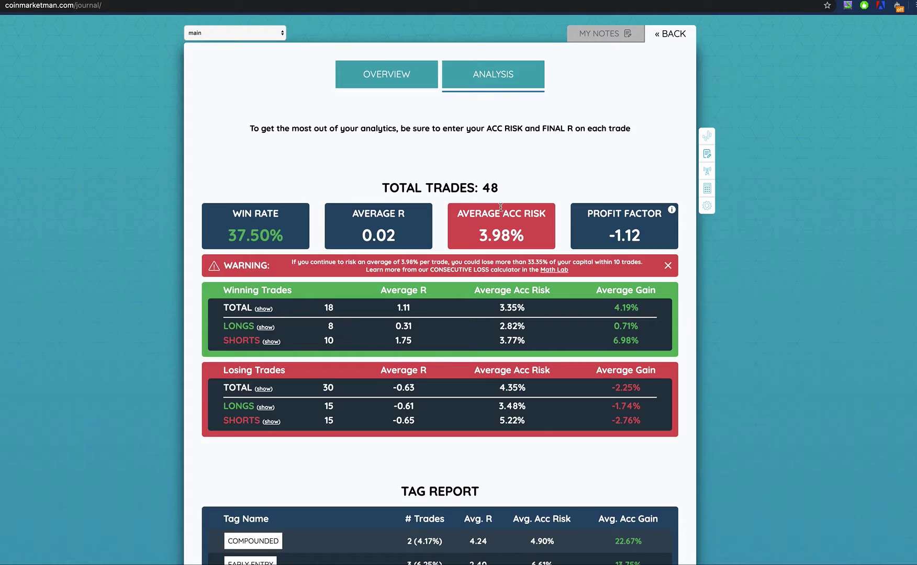
{"action": "scroll", "coordinate": [323, 301], "scroll_direction": "down", "scroll_amount": 3}
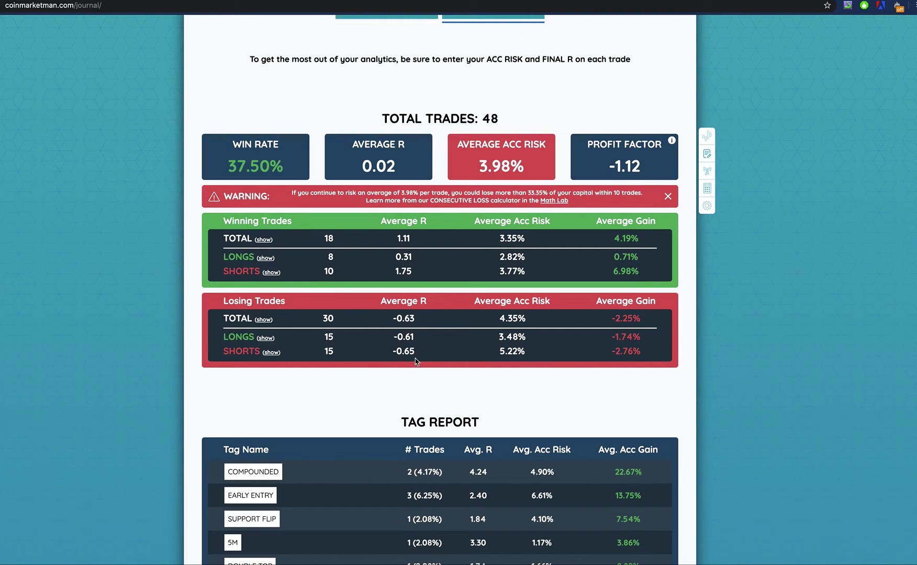
{"action": "left_click", "coordinate": [272, 354]}
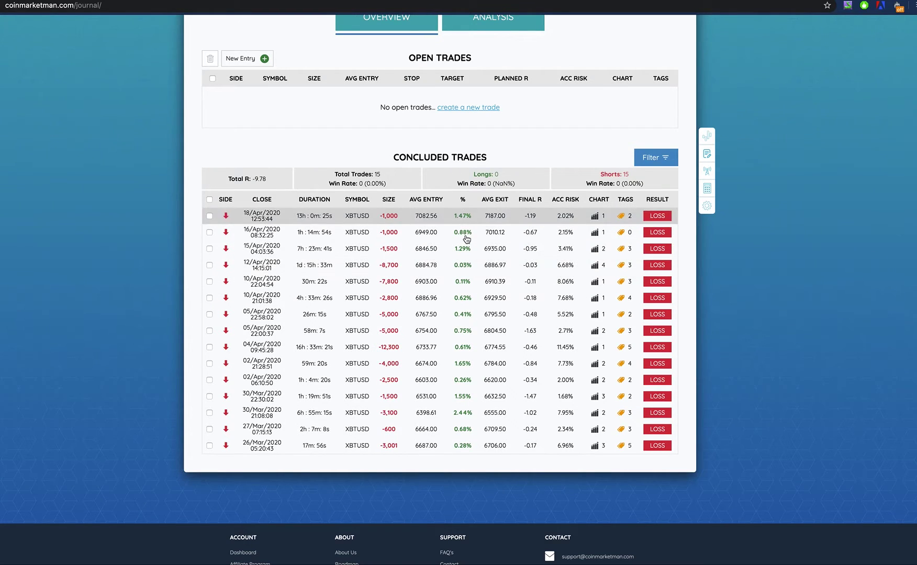
Step: Go back to the journal analysis and examine the tag report's average R, account risk and account gain per tag
{"action": "scroll", "coordinate": [504, 249], "scroll_direction": "up", "scroll_amount": 1}
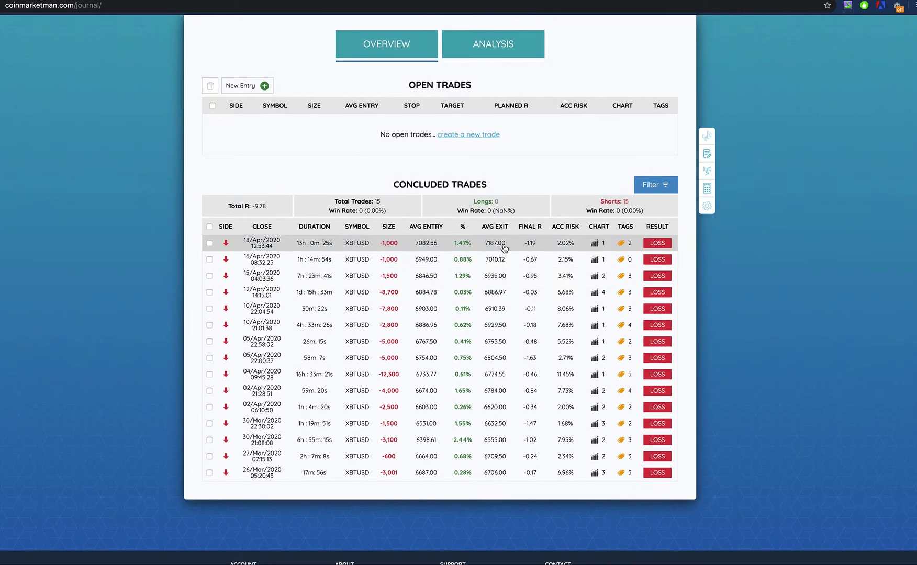
{"action": "left_click", "coordinate": [497, 49]}
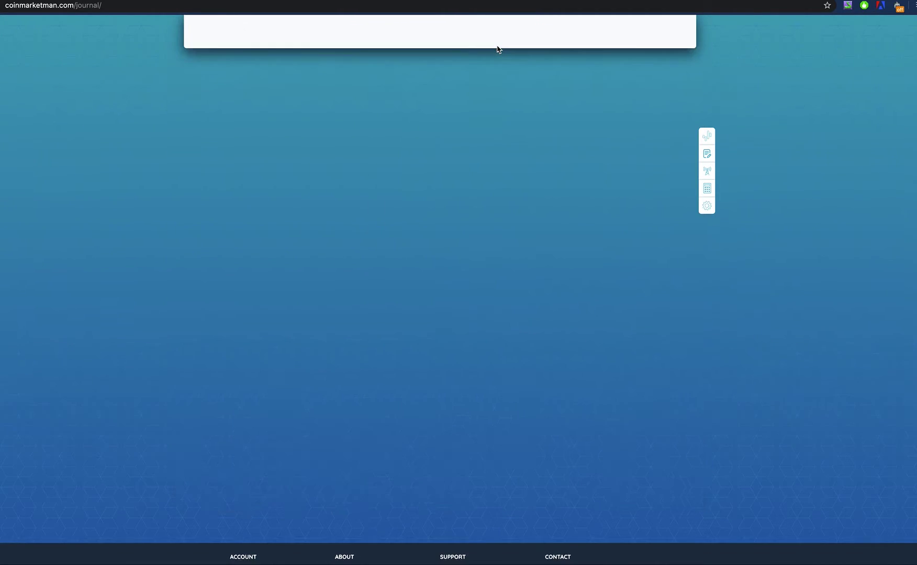
{"action": "scroll", "coordinate": [409, 214], "scroll_direction": "down", "scroll_amount": 5}
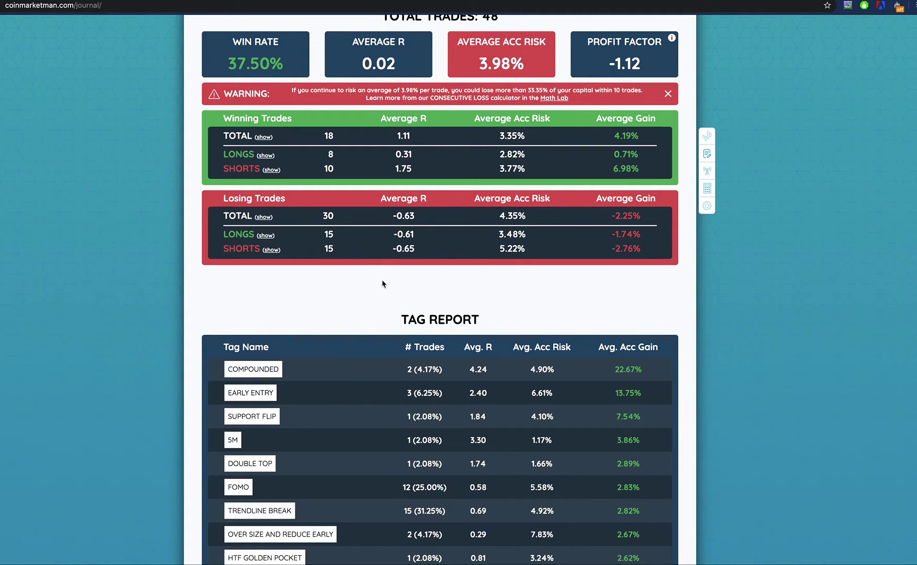
{"action": "scroll", "coordinate": [382, 284], "scroll_direction": "down", "scroll_amount": 1}
{"action": "scroll", "coordinate": [366, 267], "scroll_direction": "down", "scroll_amount": 4}
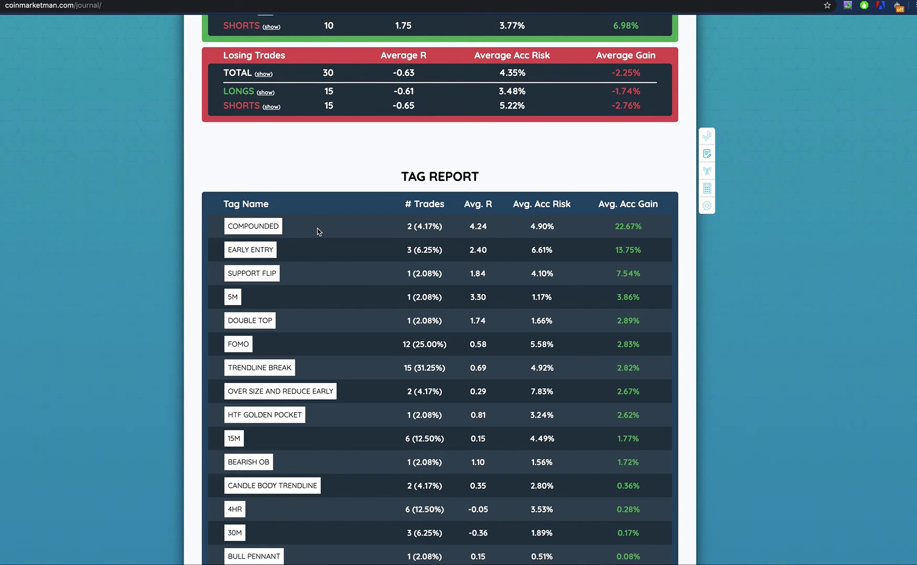
{"action": "scroll", "coordinate": [317, 230], "scroll_direction": "down", "scroll_amount": 1}
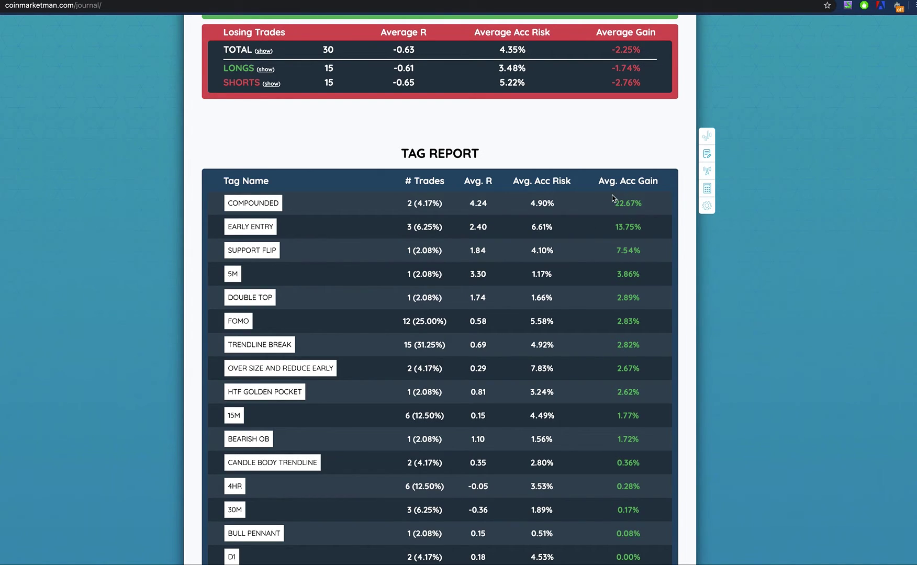
Step: Compare the number of trades recorded under the FOMO and Trendline Break tags in the tag report
{"action": "scroll", "coordinate": [615, 196], "scroll_direction": "down", "scroll_amount": 3}
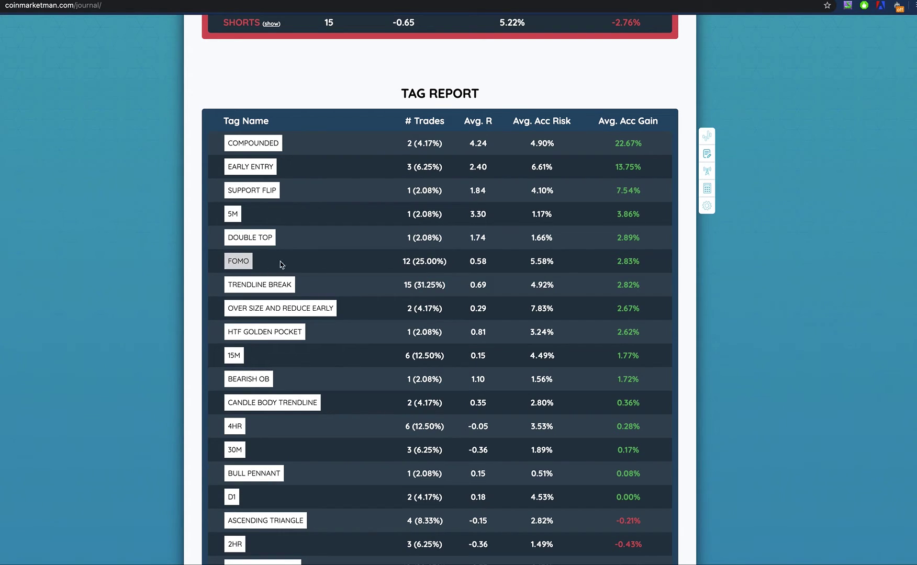
{"action": "left_click_drag", "start_coordinate": [401, 263], "coordinate": [454, 264]}
{"action": "left_click", "coordinate": [454, 264]}
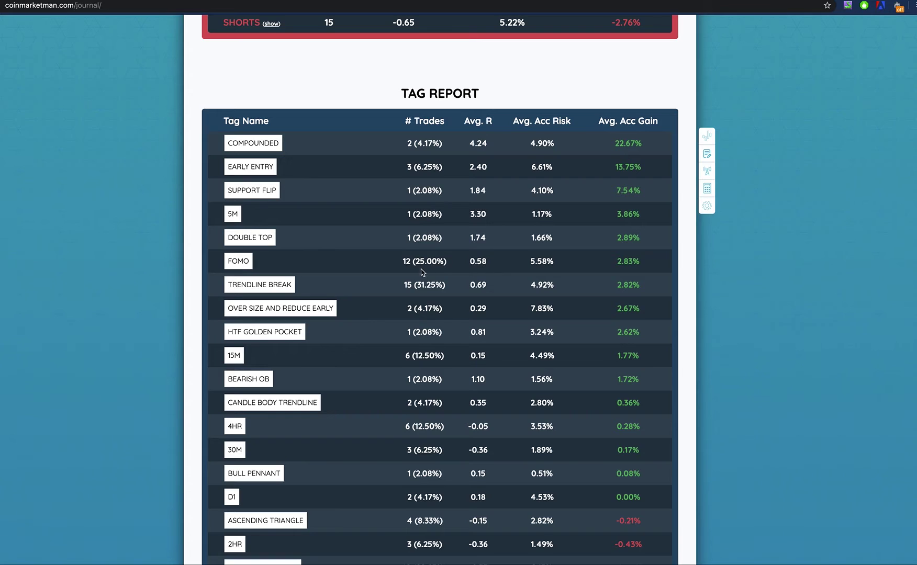
{"action": "left_click_drag", "start_coordinate": [396, 288], "coordinate": [457, 291]}
{"action": "left_click", "coordinate": [457, 291]}
{"action": "left_click_drag", "start_coordinate": [399, 288], "coordinate": [450, 288]}
{"action": "scroll", "coordinate": [435, 285], "scroll_direction": "down", "scroll_amount": 1}
{"action": "left_click", "coordinate": [418, 256]}
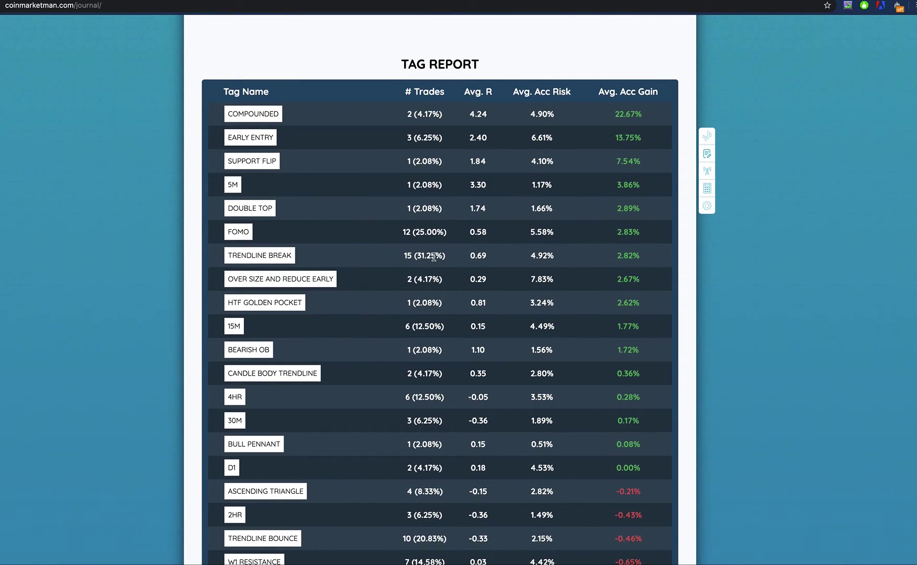
Step: Look through the tag ranking down to the worst-performing tags, and return to the Trendline Break tag's trade count
{"action": "scroll", "coordinate": [452, 377], "scroll_direction": "down", "scroll_amount": 4}
{"action": "scroll", "coordinate": [452, 377], "scroll_direction": "down", "scroll_amount": 10}
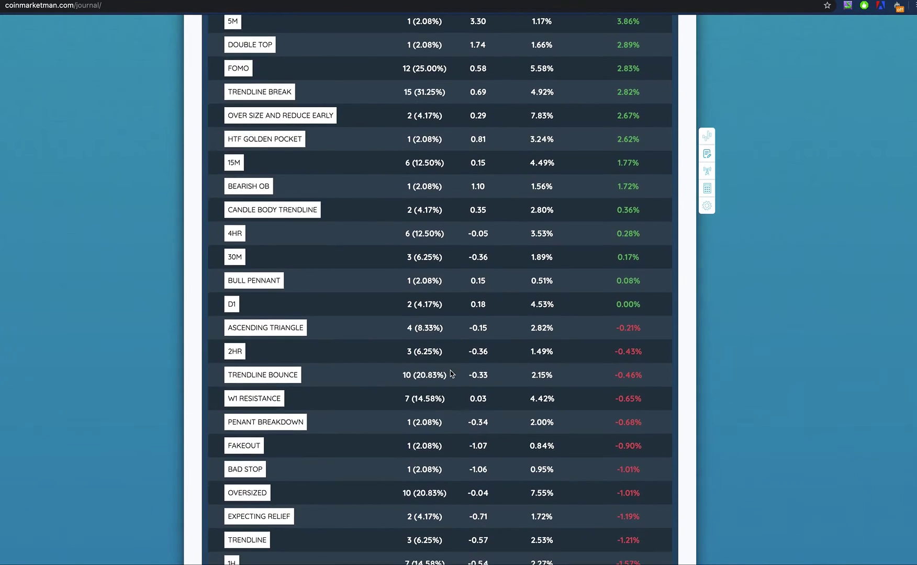
{"action": "scroll", "coordinate": [451, 364], "scroll_direction": "up", "scroll_amount": 12}
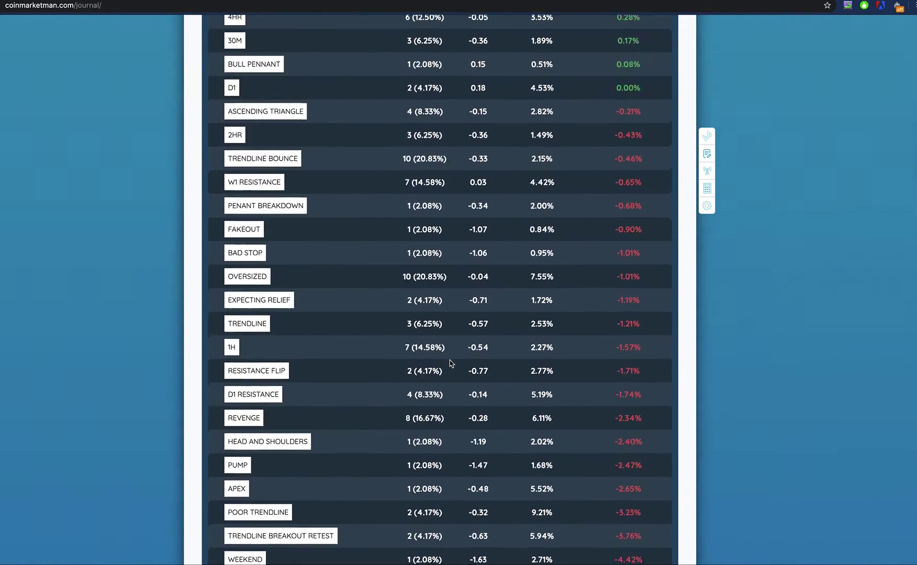
{"action": "scroll", "coordinate": [442, 270], "scroll_direction": "up", "scroll_amount": 3}
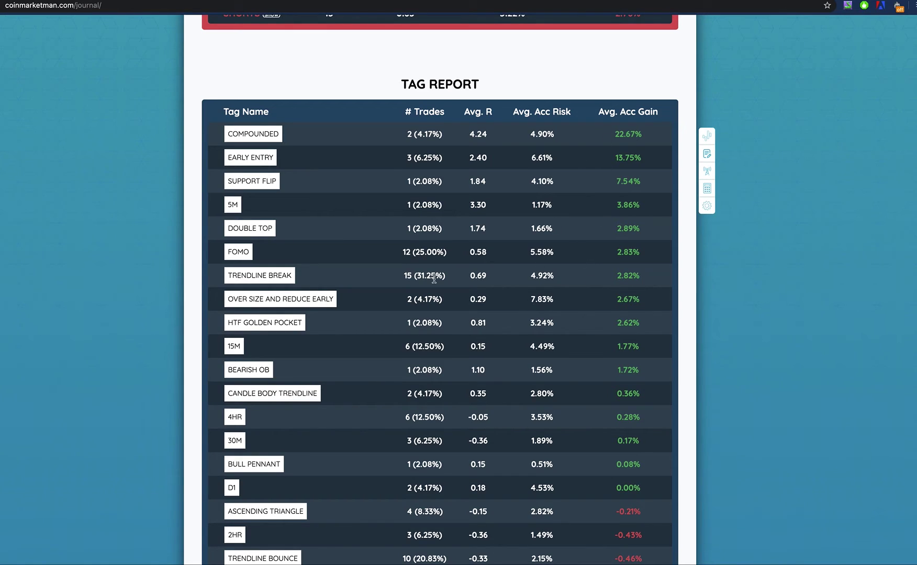
{"action": "left_click_drag", "start_coordinate": [400, 278], "coordinate": [450, 279]}
{"action": "scroll", "coordinate": [398, 277], "scroll_direction": "down", "scroll_amount": 2}
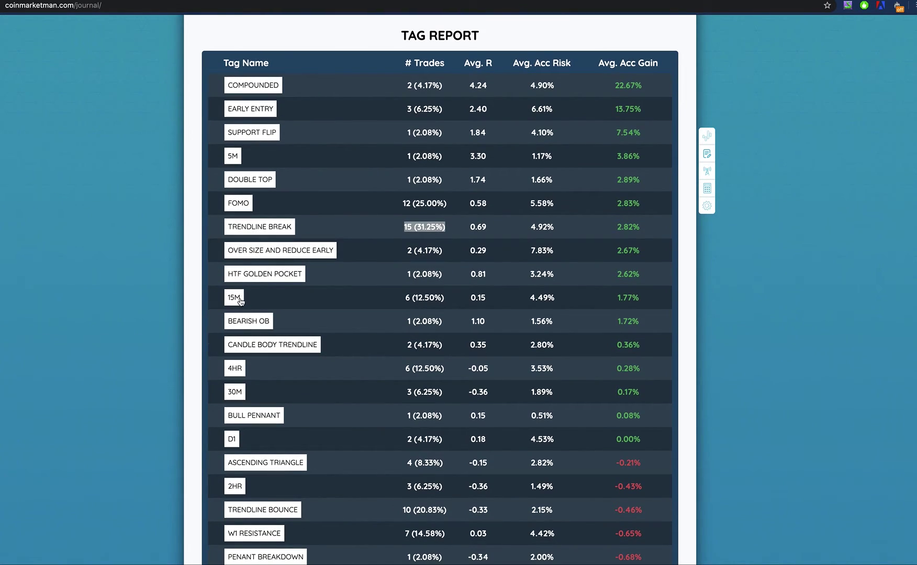
Step: Show the list of trades tagged Trendline Break and check which other tags the oldest trades carry
{"action": "scroll", "coordinate": [253, 382], "scroll_direction": "down", "scroll_amount": 3}
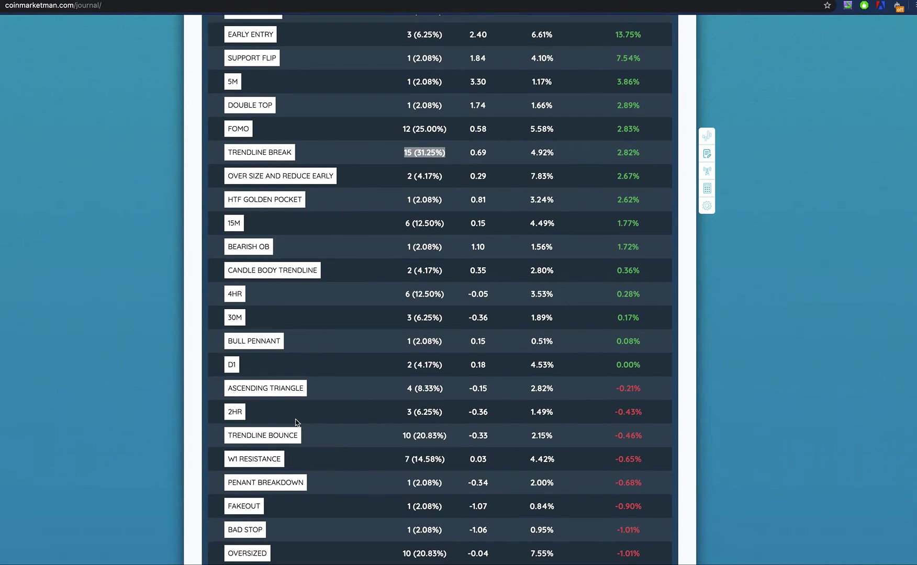
{"action": "scroll", "coordinate": [274, 335], "scroll_direction": "up", "scroll_amount": 3}
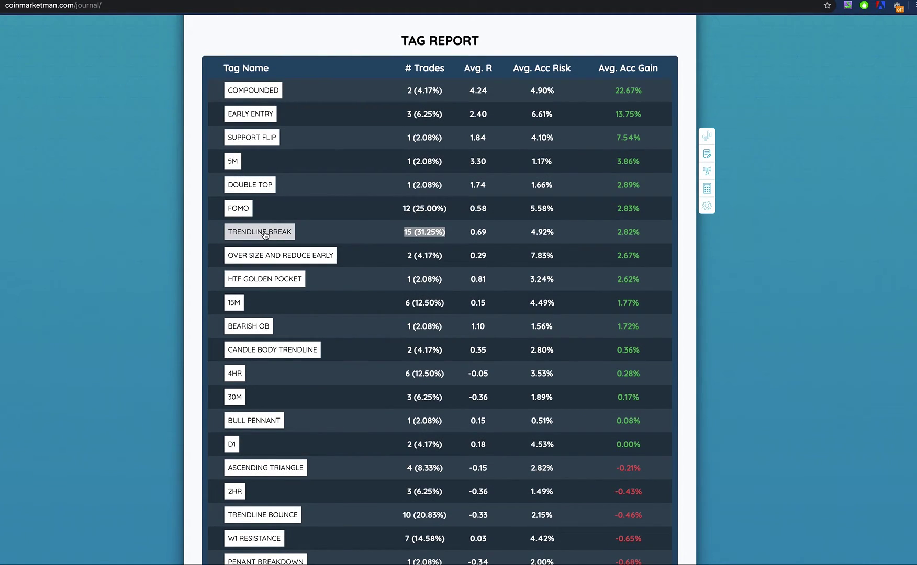
{"action": "left_click", "coordinate": [265, 233]}
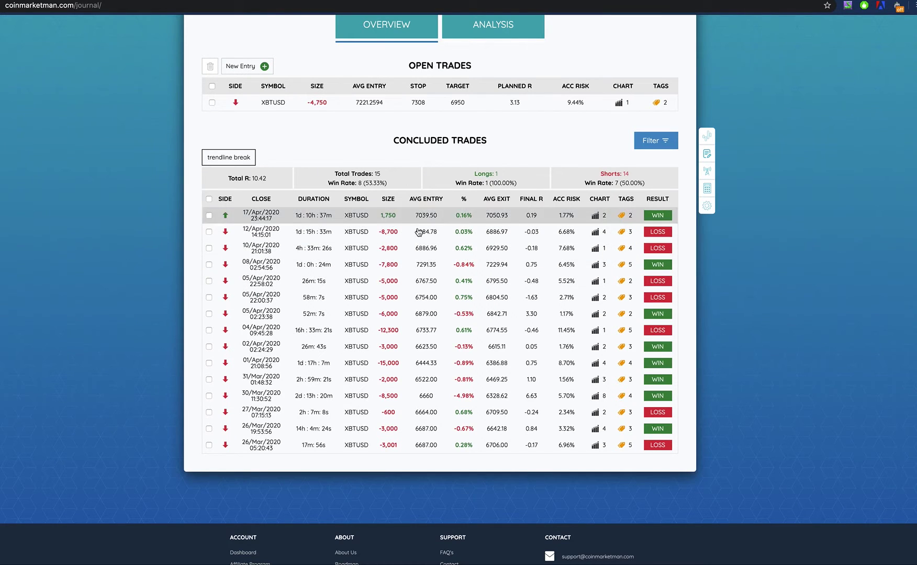
{"action": "mouse_move", "coordinate": [622, 448]}
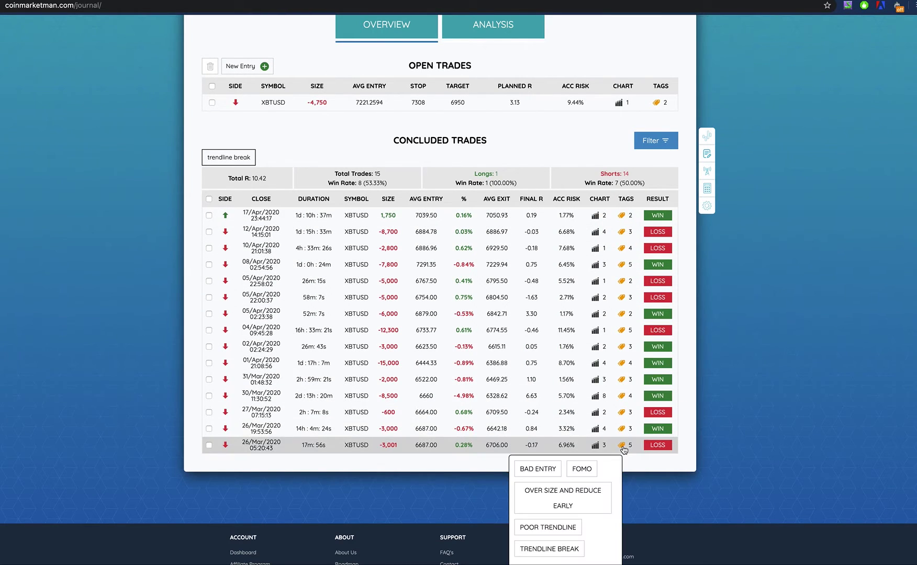
{"action": "mouse_move", "coordinate": [622, 415]}
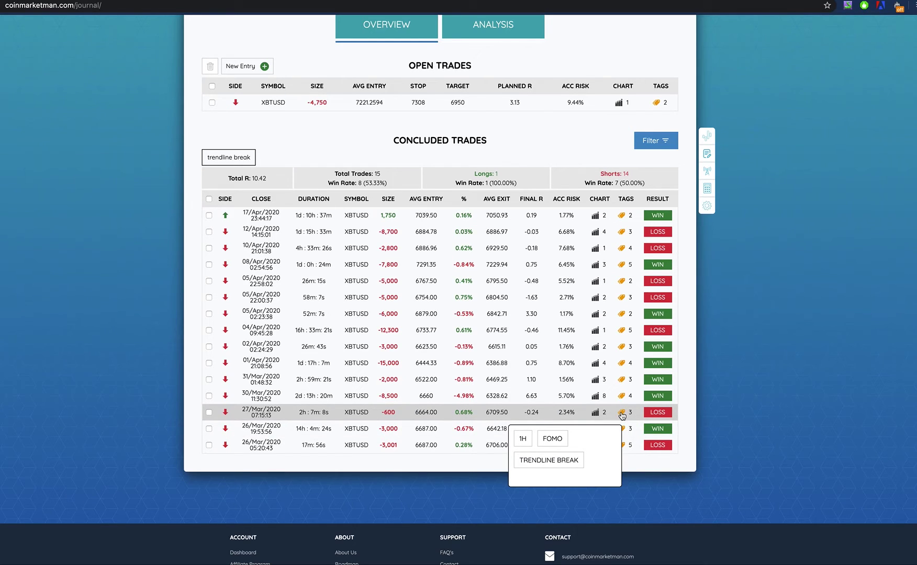
{"action": "mouse_move", "coordinate": [626, 381]}
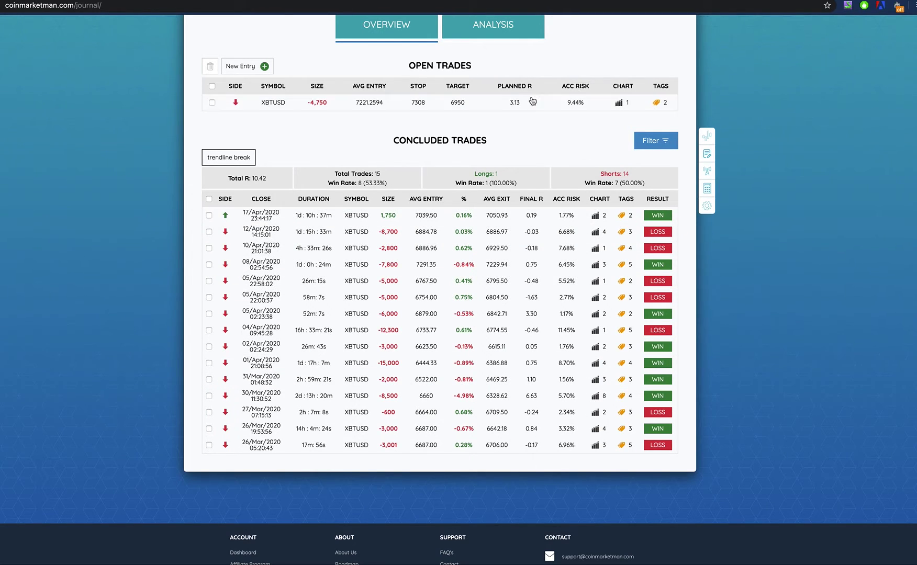
Step: Return to the journal analysis and bring up the trade duration report below the tag report
{"action": "scroll", "coordinate": [536, 96], "scroll_direction": "up", "scroll_amount": 2}
{"action": "left_click", "coordinate": [508, 78]}
{"action": "scroll", "coordinate": [486, 264], "scroll_direction": "down", "scroll_amount": 5}
{"action": "scroll", "coordinate": [487, 264], "scroll_direction": "down", "scroll_amount": 10}
{"action": "scroll", "coordinate": [486, 265], "scroll_direction": "down", "scroll_amount": 15}
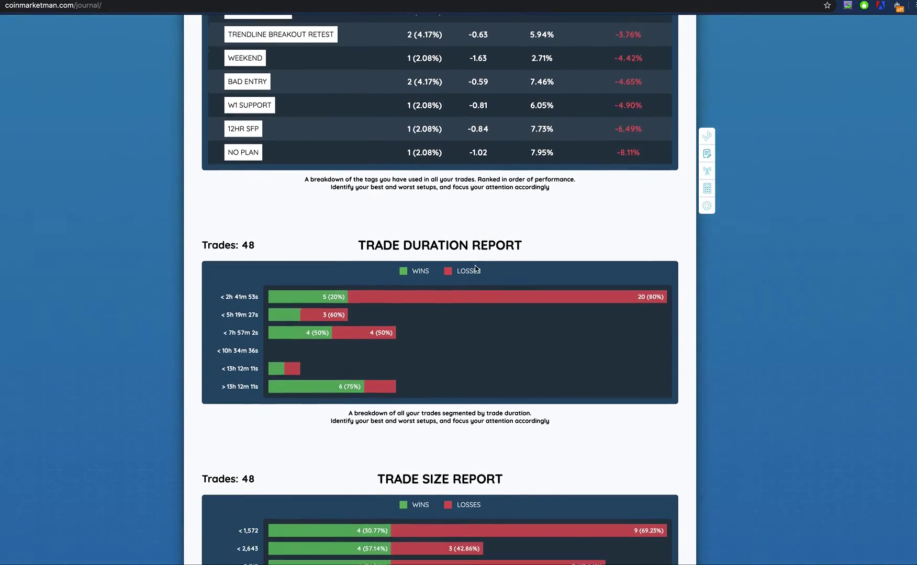
{"action": "scroll", "coordinate": [476, 268], "scroll_direction": "down", "scroll_amount": 2}
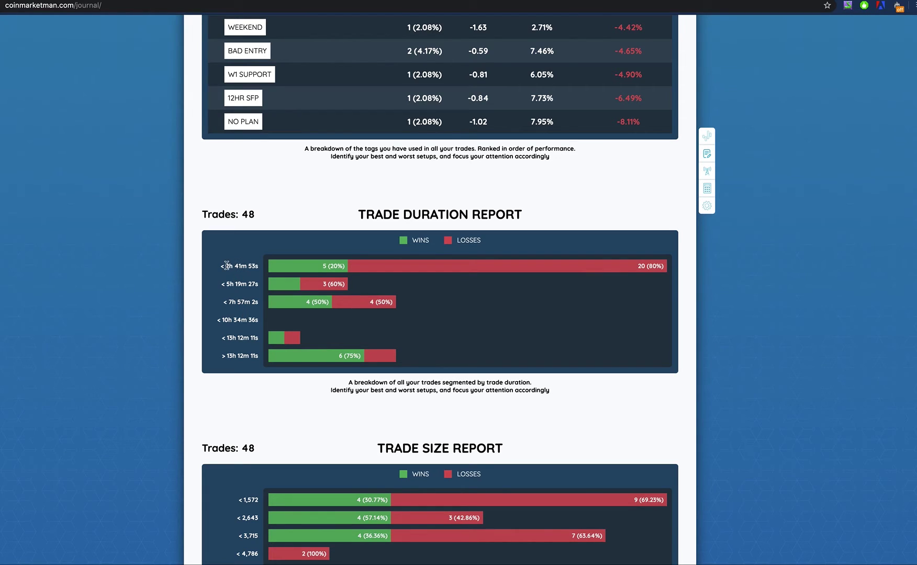
Step: Examine the wins and losses for the individual duration brackets in the trade duration report
{"action": "left_click_drag", "start_coordinate": [227, 284], "coordinate": [242, 286]}
{"action": "left_click", "coordinate": [232, 302]}
{"action": "mouse_move", "coordinate": [331, 362]}
{"action": "left_click", "coordinate": [241, 384]}
{"action": "mouse_move", "coordinate": [340, 357]}
{"action": "mouse_move", "coordinate": [411, 271]}
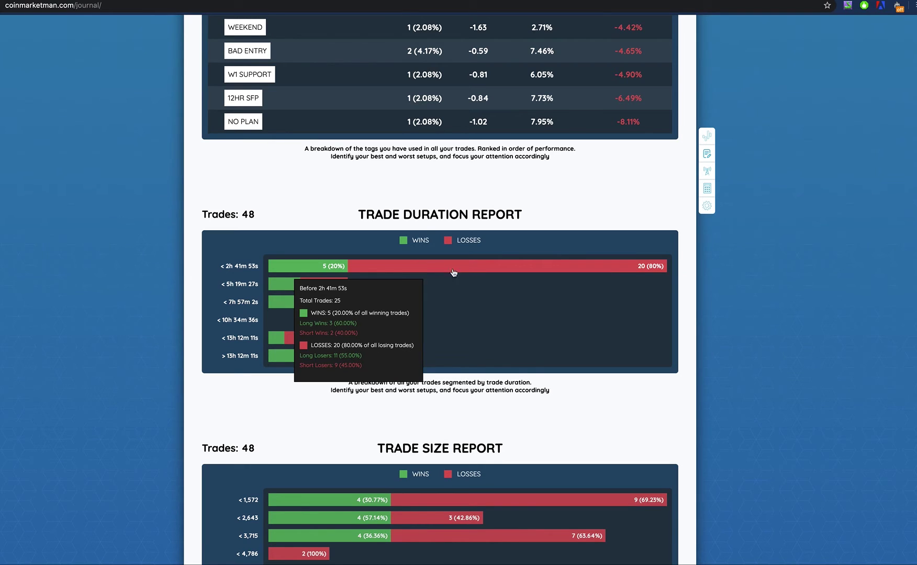
{"action": "scroll", "coordinate": [450, 268], "scroll_direction": "down", "scroll_amount": 1}
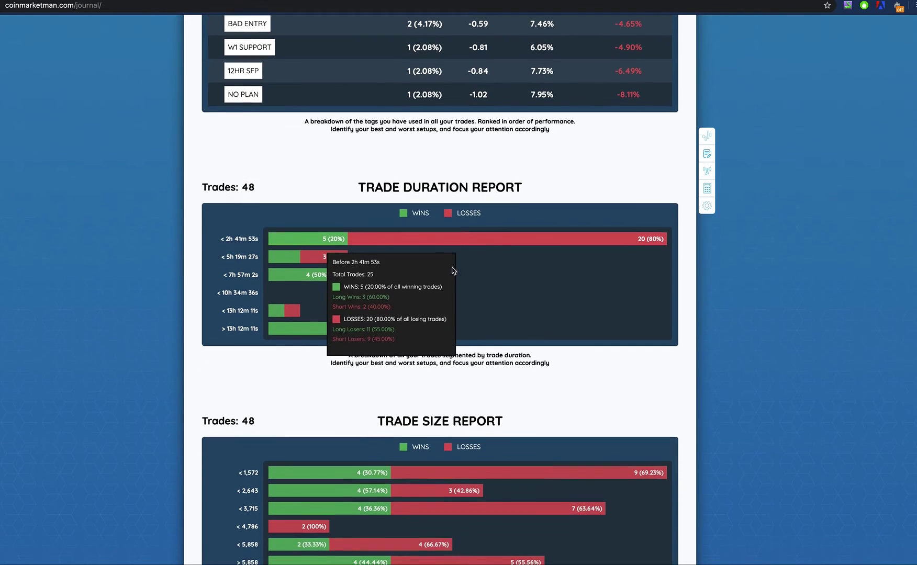
{"action": "scroll", "coordinate": [528, 260], "scroll_direction": "down", "scroll_amount": 3}
{"action": "mouse_move", "coordinate": [304, 203]}
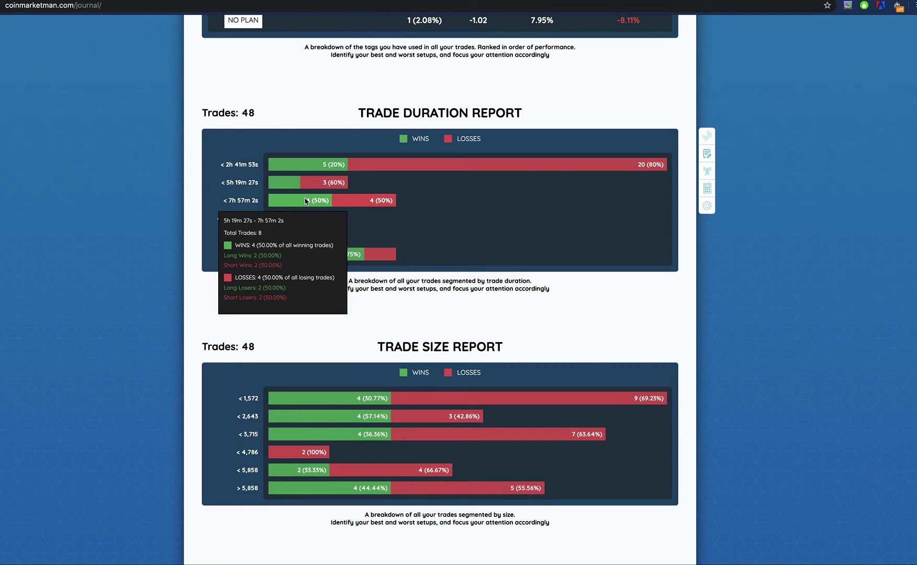
Step: Show the list of trades lasting longer than 13h 12m 11s and preview the charts of the March and April shorts
{"action": "mouse_move", "coordinate": [331, 260]}
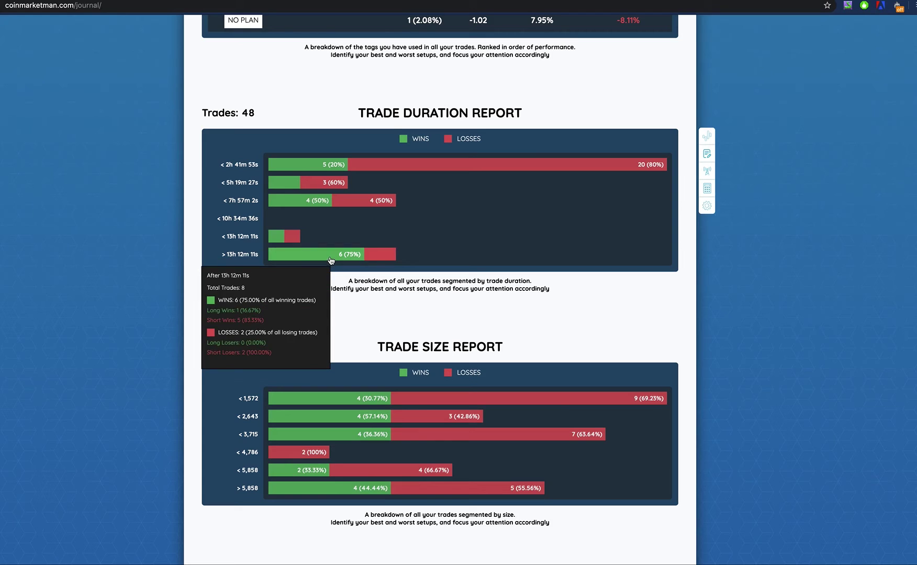
{"action": "left_click", "coordinate": [324, 257]}
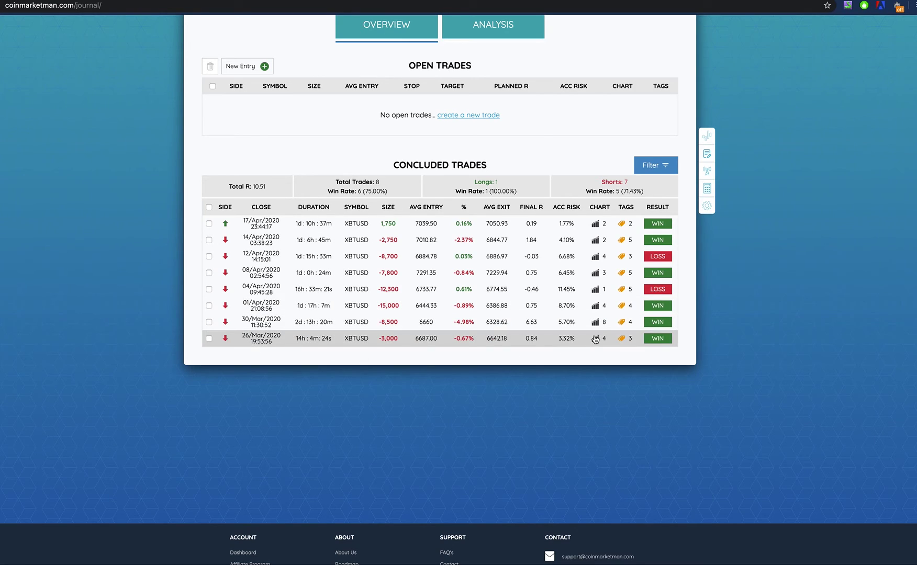
{"action": "mouse_move", "coordinate": [596, 308]}
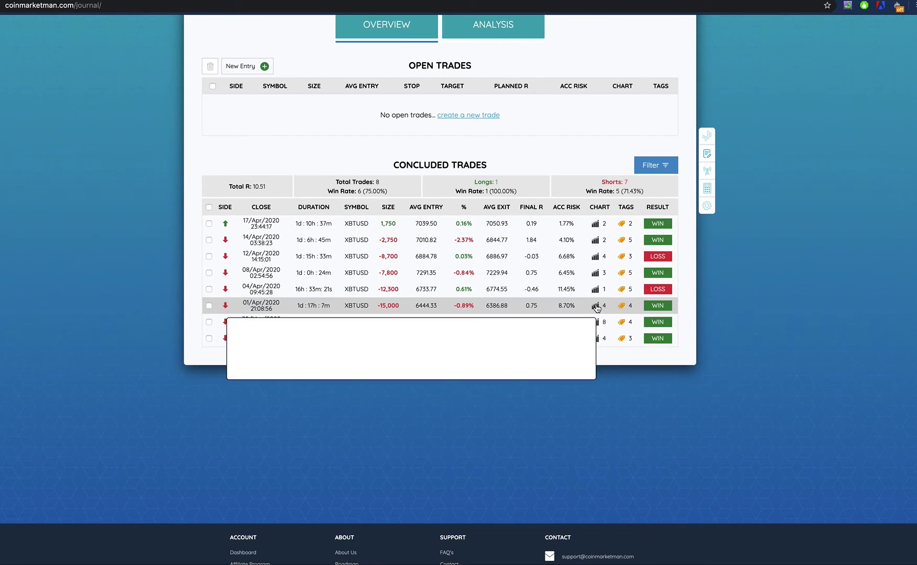
{"action": "mouse_move", "coordinate": [596, 325]}
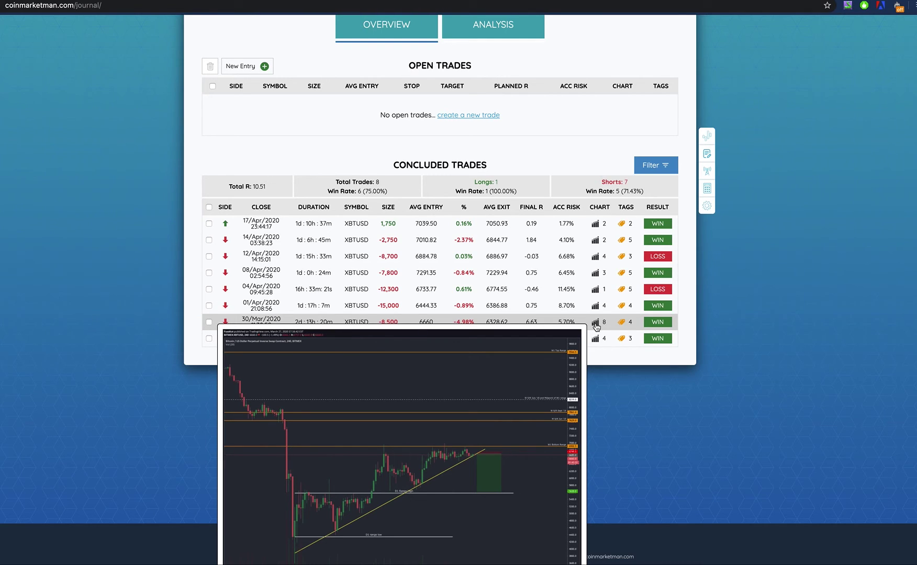
Step: Go back to the journal analysis and examine the wins and losses per size bracket in the trade size report
{"action": "scroll", "coordinate": [360, 256], "scroll_direction": "up", "scroll_amount": 2}
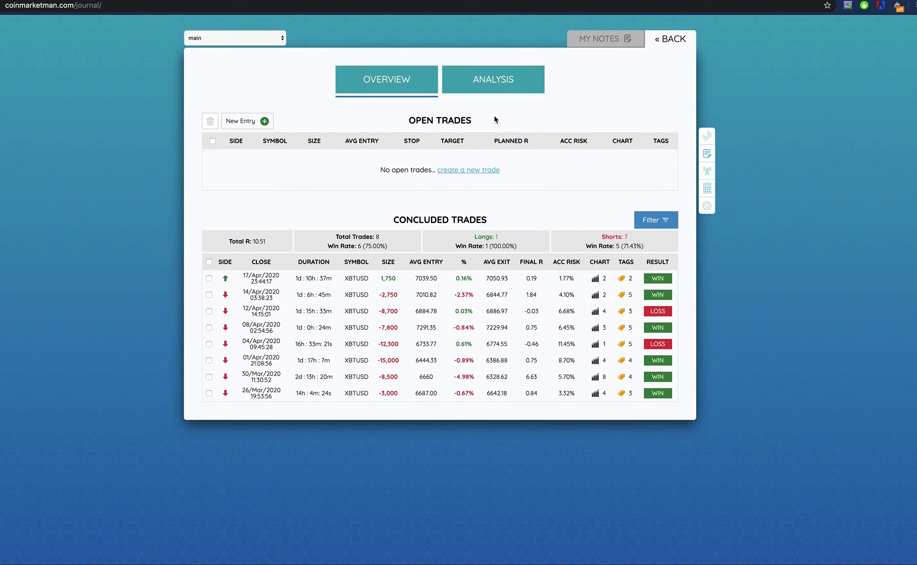
{"action": "left_click", "coordinate": [486, 81]}
{"action": "scroll", "coordinate": [392, 289], "scroll_direction": "down", "scroll_amount": 20}
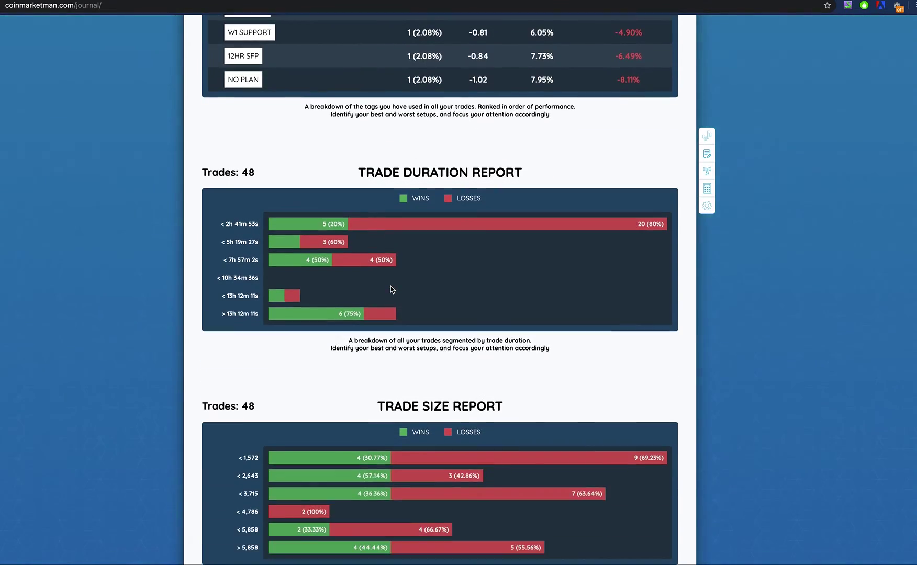
{"action": "scroll", "coordinate": [392, 289], "scroll_direction": "down", "scroll_amount": 3}
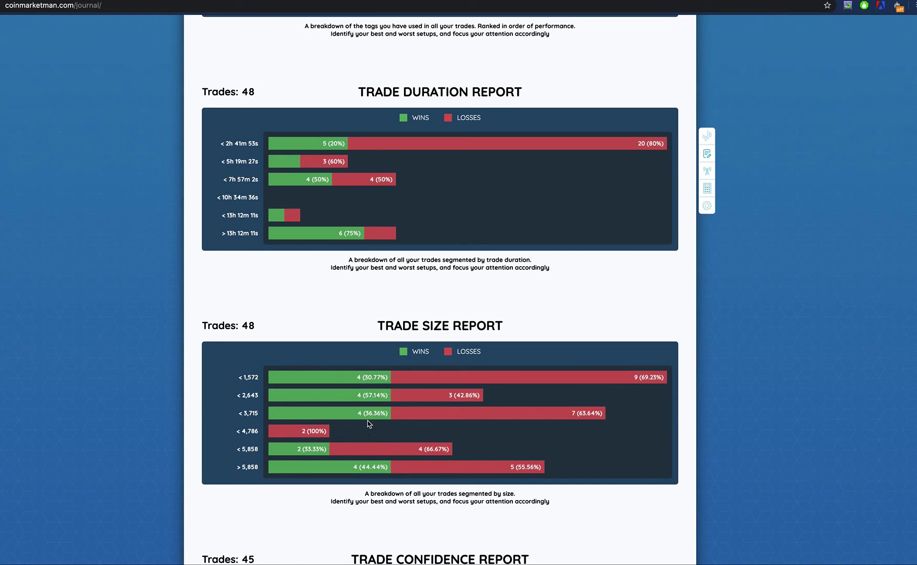
{"action": "mouse_move", "coordinate": [365, 471]}
{"action": "mouse_move", "coordinate": [542, 418]}
{"action": "mouse_move", "coordinate": [496, 419]}
Step: Check the 1,572 to 2,643 bracket in the trade size report and show its list of trades
{"action": "mouse_move", "coordinate": [403, 397]}
{"action": "mouse_move", "coordinate": [341, 401]}
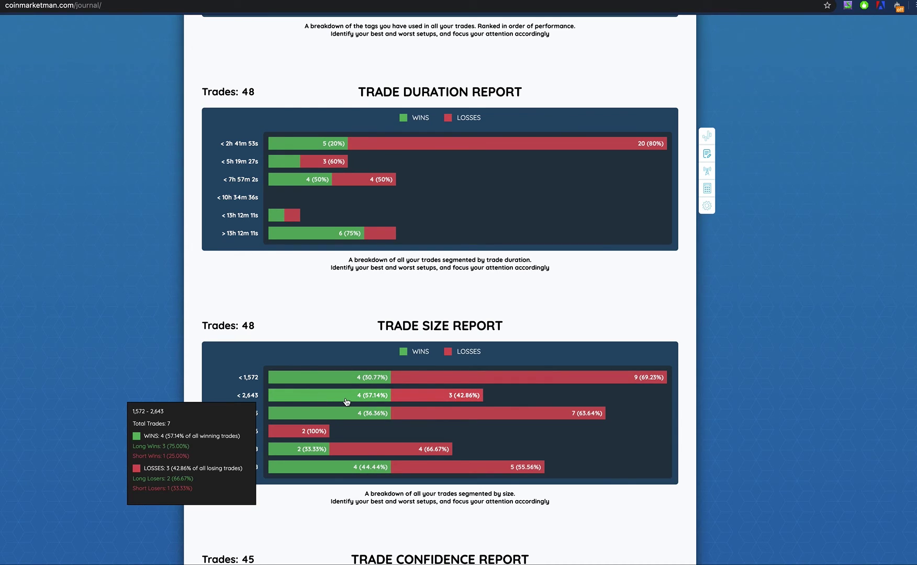
{"action": "left_click", "coordinate": [288, 395]}
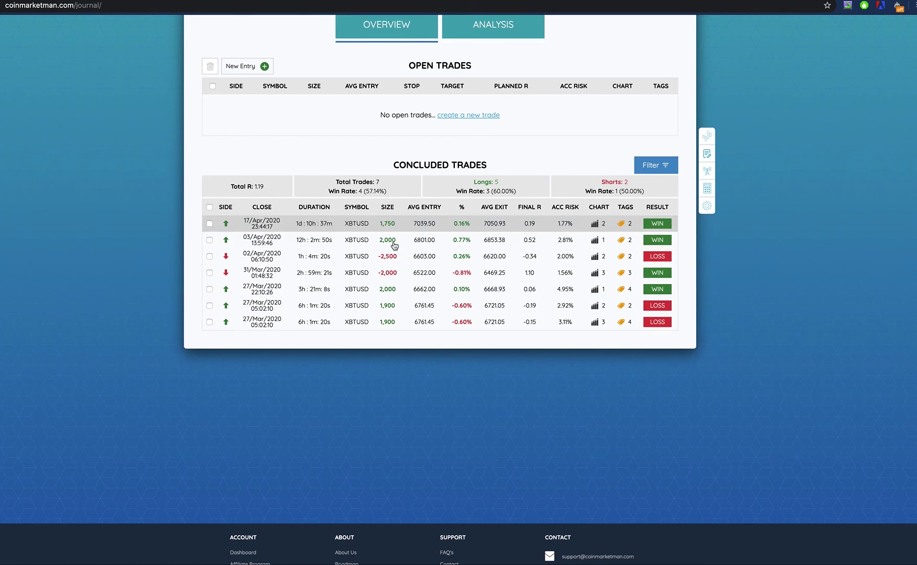
Step: Open the journal's notes and read the "Leave Post Pump PA to Settle" note with its chart
{"action": "scroll", "coordinate": [496, 301], "scroll_direction": "up", "scroll_amount": 3}
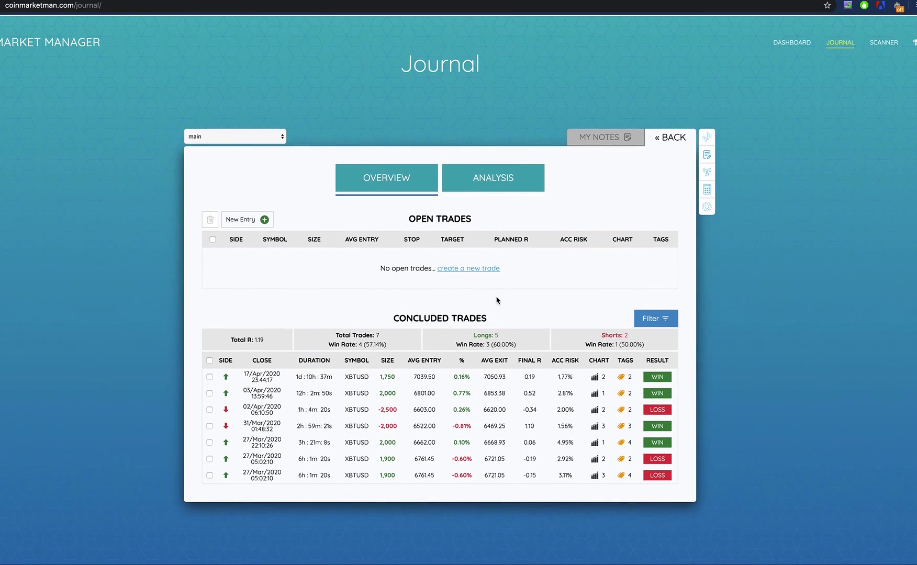
{"action": "left_click", "coordinate": [601, 139]}
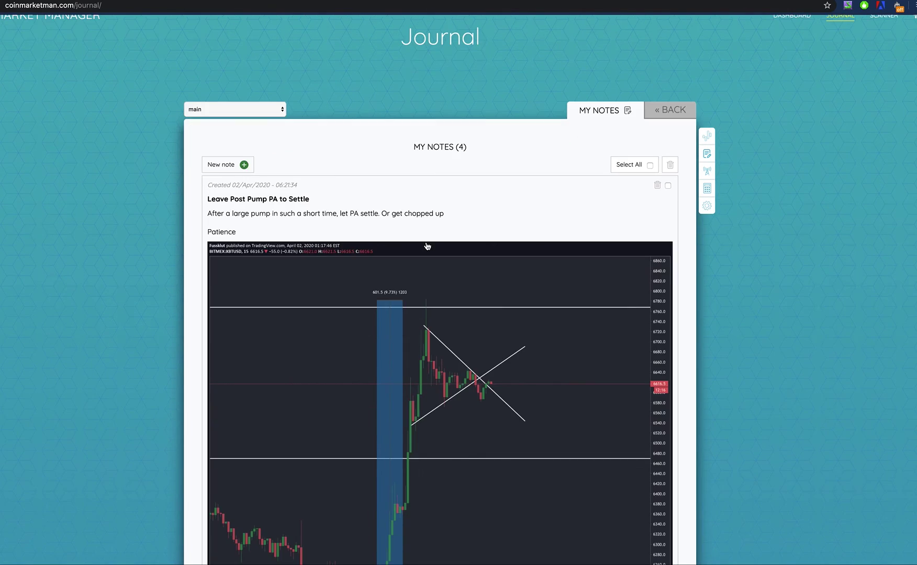
{"action": "scroll", "coordinate": [414, 224], "scroll_direction": "down", "scroll_amount": 3}
{"action": "scroll", "coordinate": [414, 225], "scroll_direction": "down", "scroll_amount": 3}
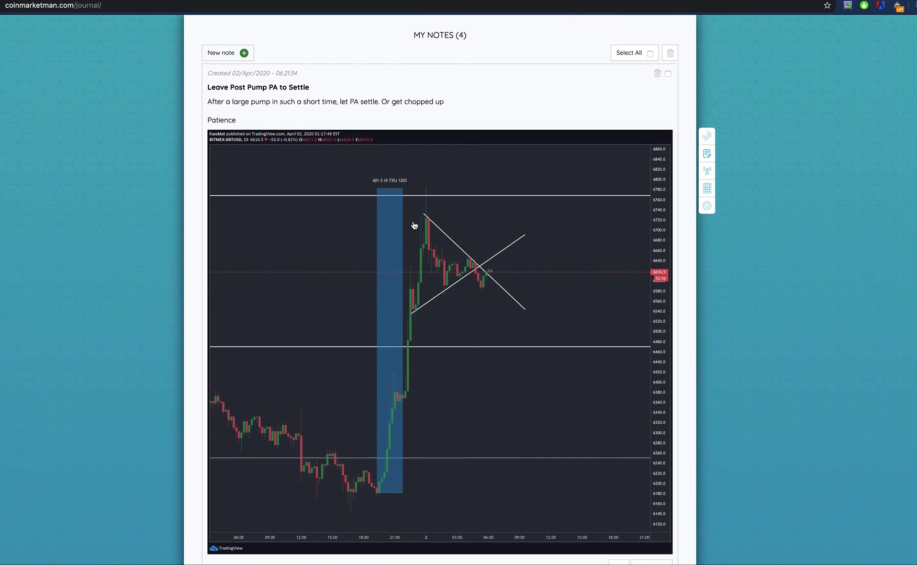
{"action": "scroll", "coordinate": [517, 297], "scroll_direction": "down", "scroll_amount": 1}
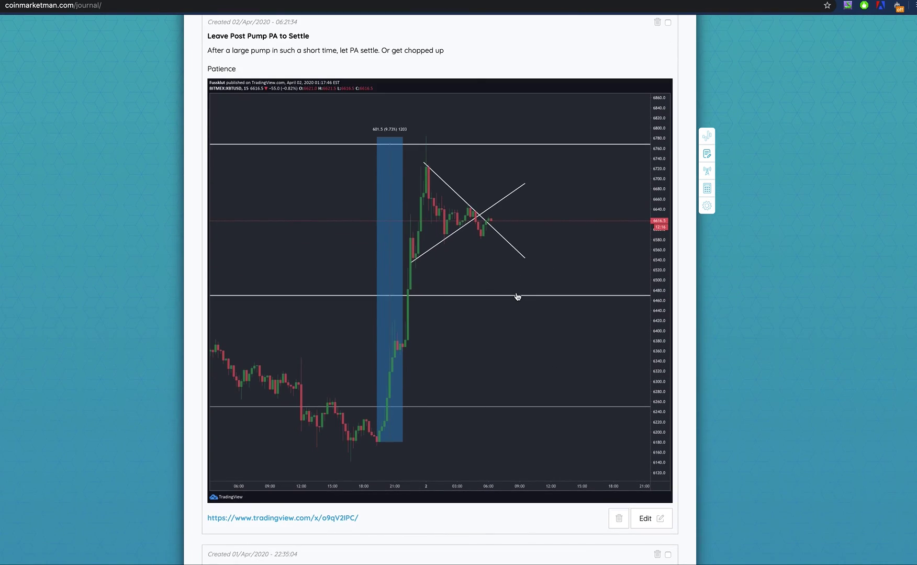
{"action": "scroll", "coordinate": [516, 295], "scroll_direction": "up", "scroll_amount": 1}
Step: Read the older notes on "Unatural patterns" and the apex example, and return to the start of the notes
{"action": "scroll", "coordinate": [511, 291], "scroll_direction": "down", "scroll_amount": 6}
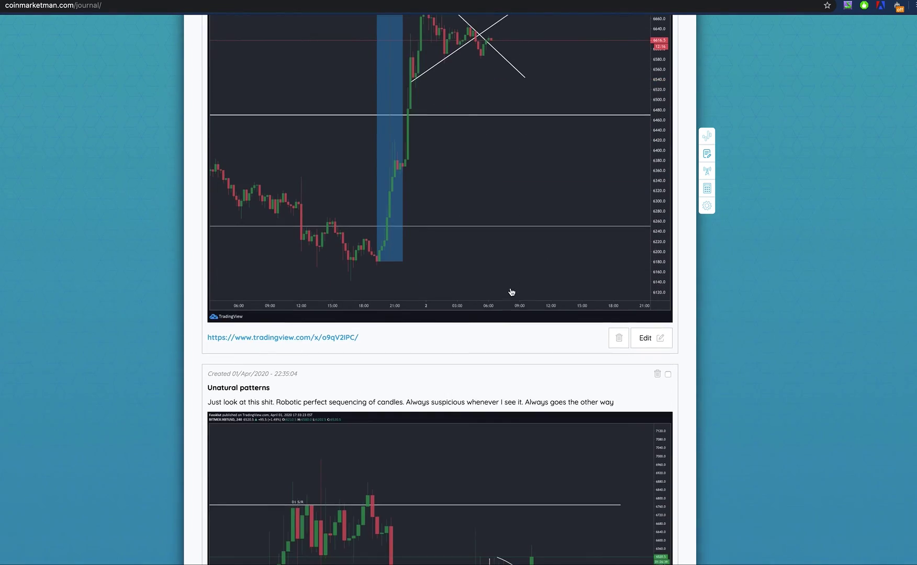
{"action": "scroll", "coordinate": [511, 291], "scroll_direction": "down", "scroll_amount": 1}
{"action": "scroll", "coordinate": [511, 292], "scroll_direction": "down", "scroll_amount": 3}
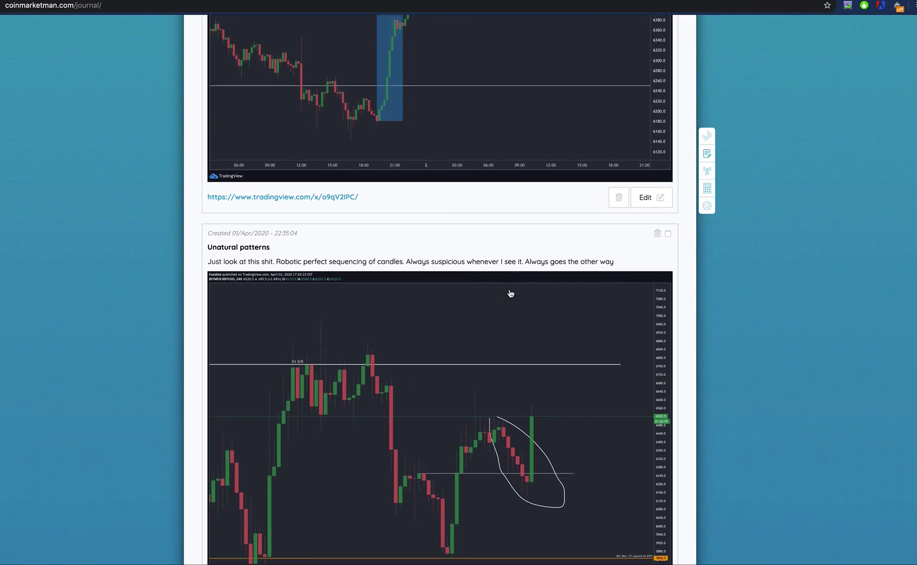
{"action": "scroll", "coordinate": [511, 307], "scroll_direction": "down", "scroll_amount": 1}
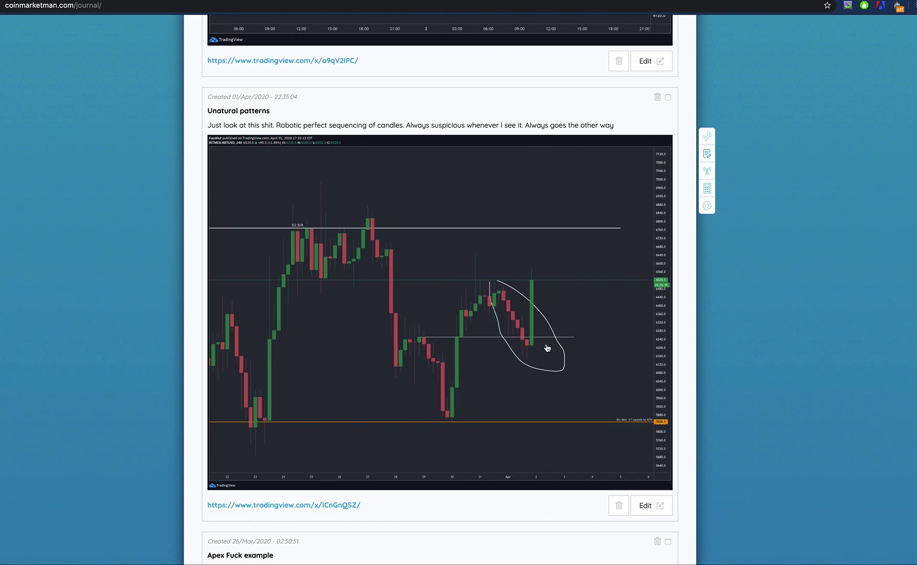
{"action": "scroll", "coordinate": [547, 346], "scroll_direction": "down", "scroll_amount": 1}
{"action": "scroll", "coordinate": [538, 351], "scroll_direction": "down", "scroll_amount": 10}
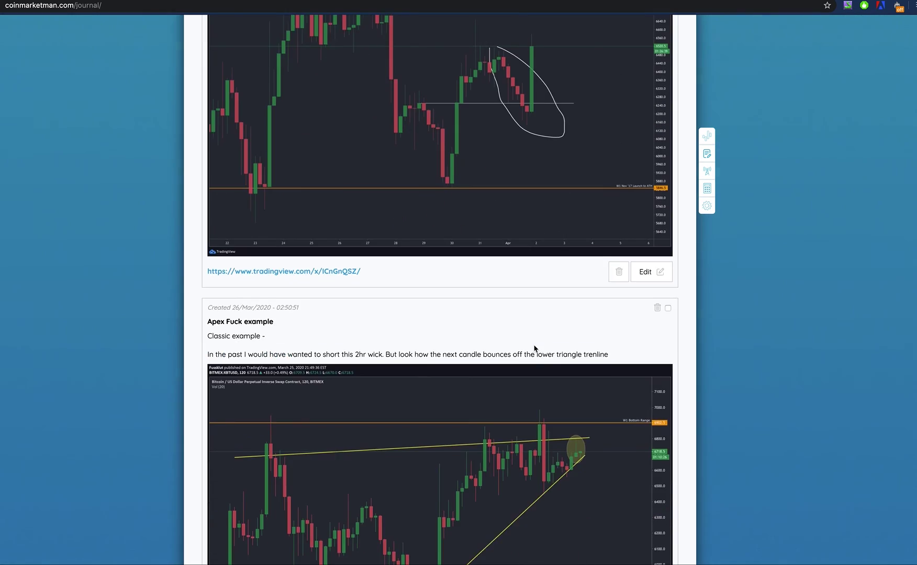
{"action": "scroll", "coordinate": [536, 352], "scroll_direction": "up", "scroll_amount": 20}
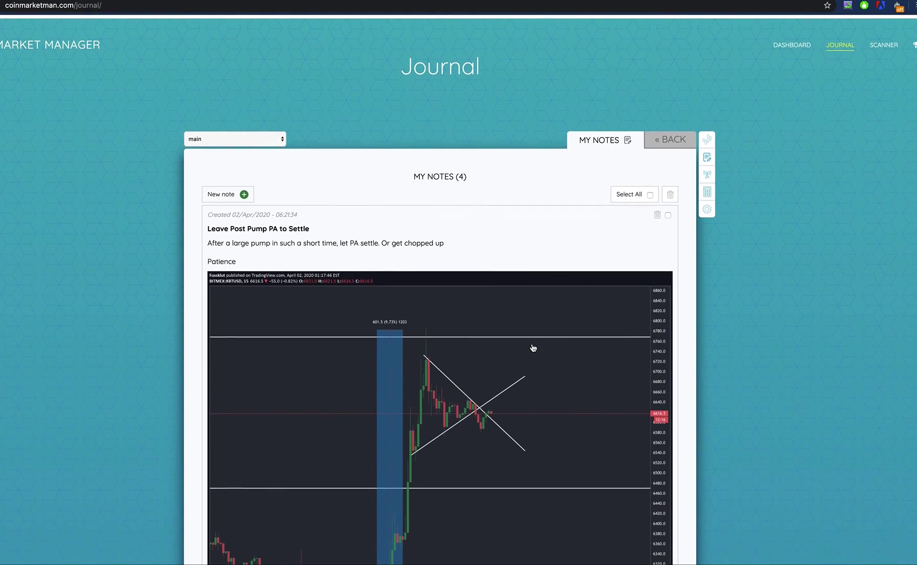
{"action": "left_click", "coordinate": [674, 138]}
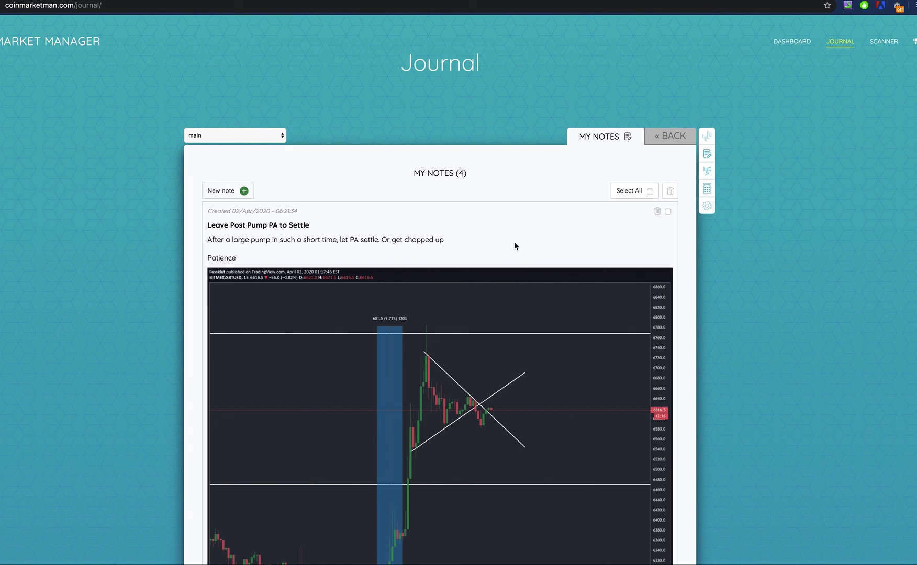